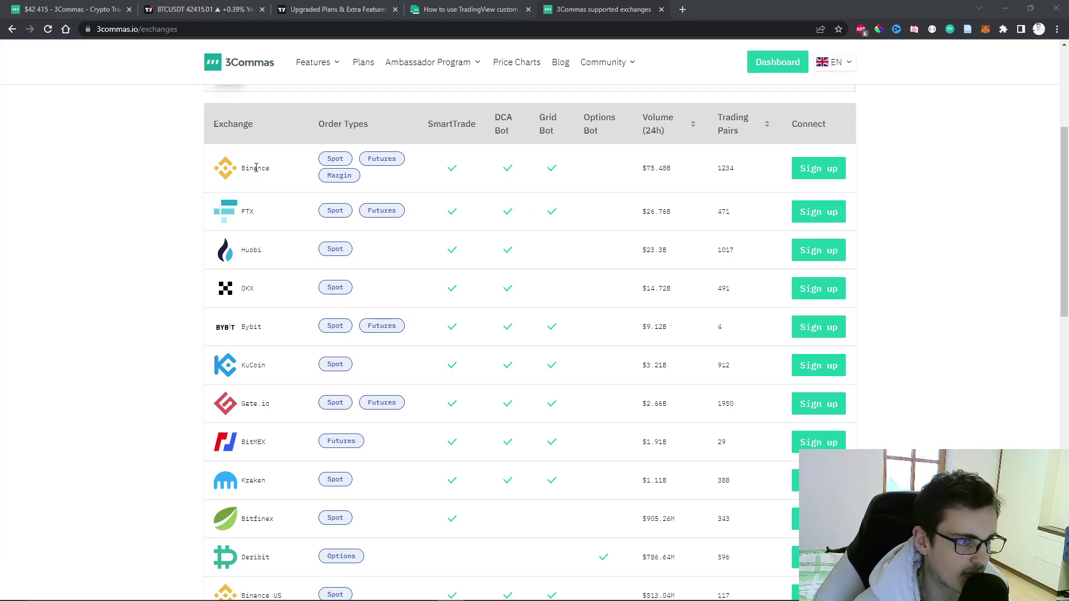
Return to the empty 3Commas My bots page, then bring up TradingView's plan comparison
scroll(308, 253, down, 1)
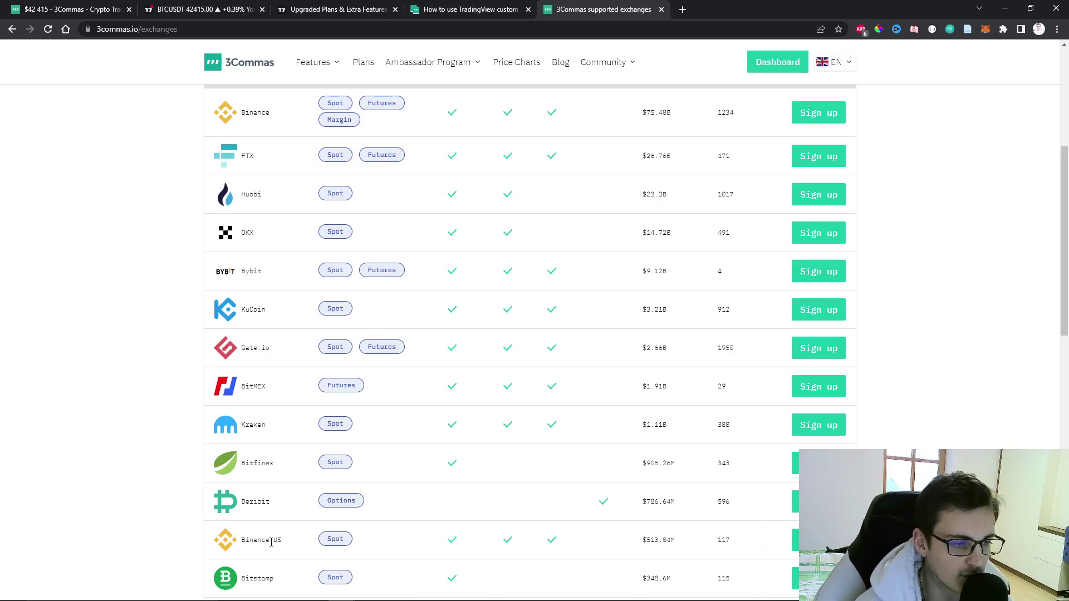
key(alt+Left)
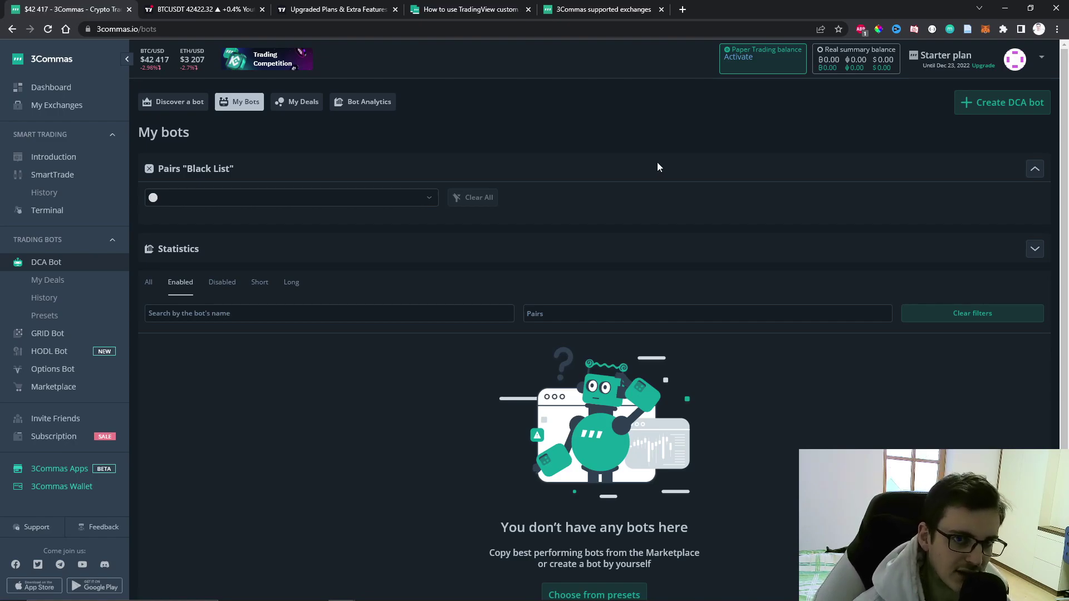
click(342, 10)
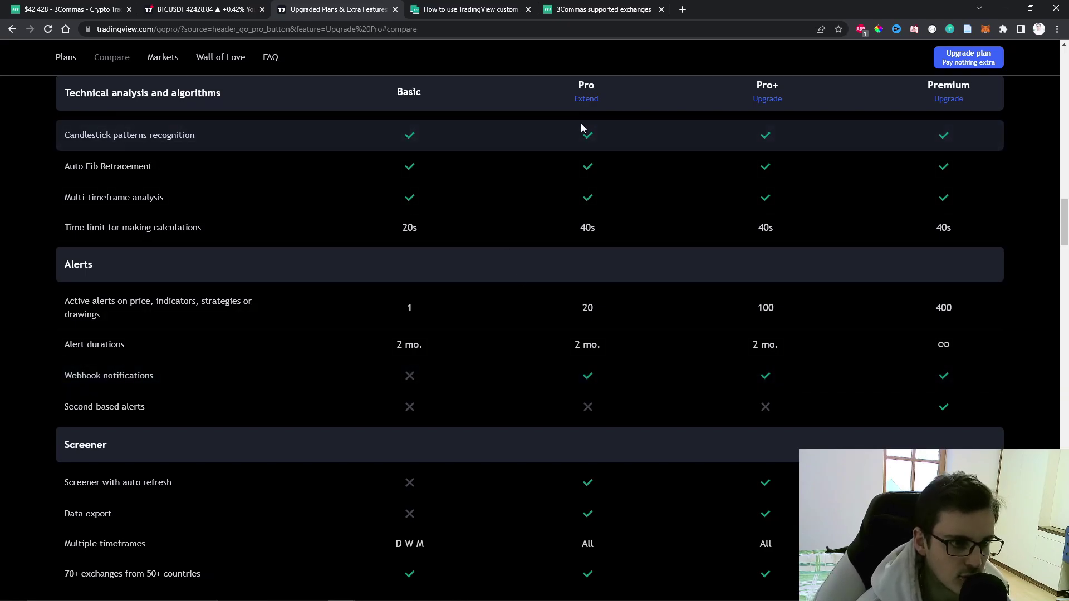
scroll(538, 348, up, 20)
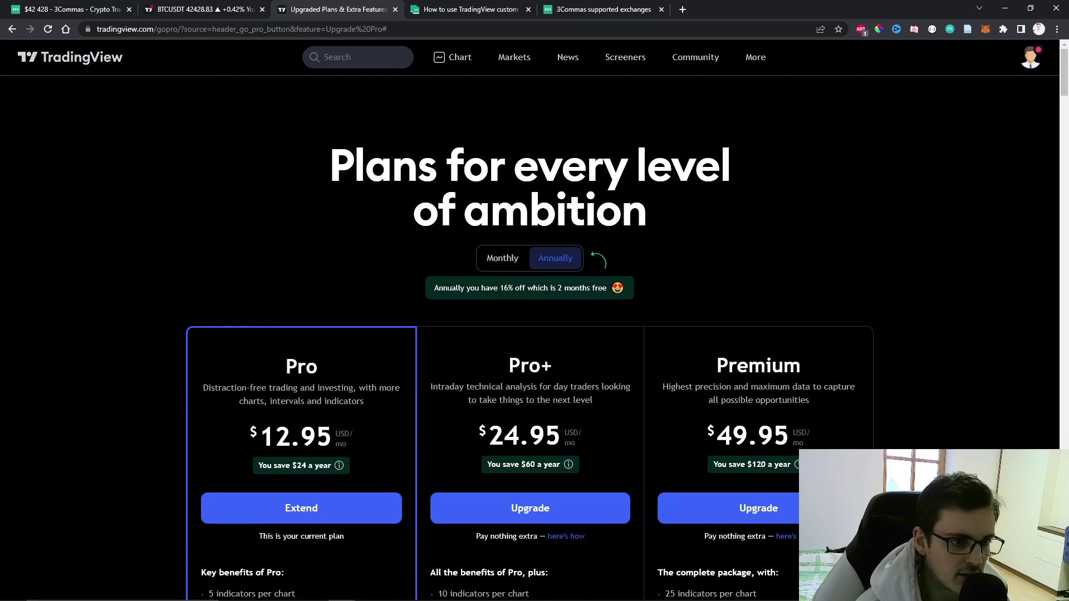
scroll(622, 272, down, 3)
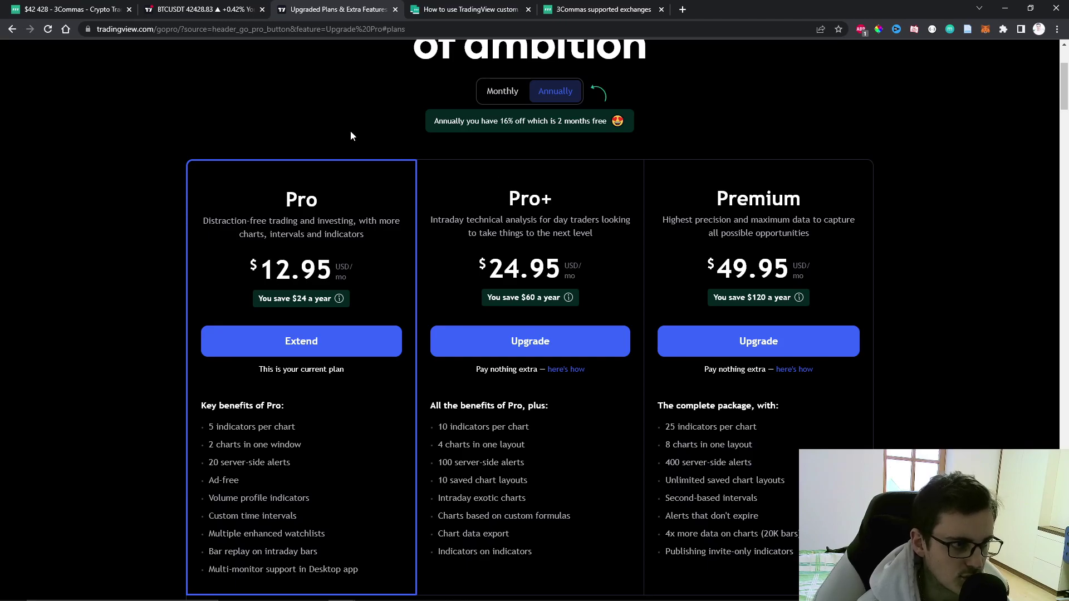
key(ctrl+1)
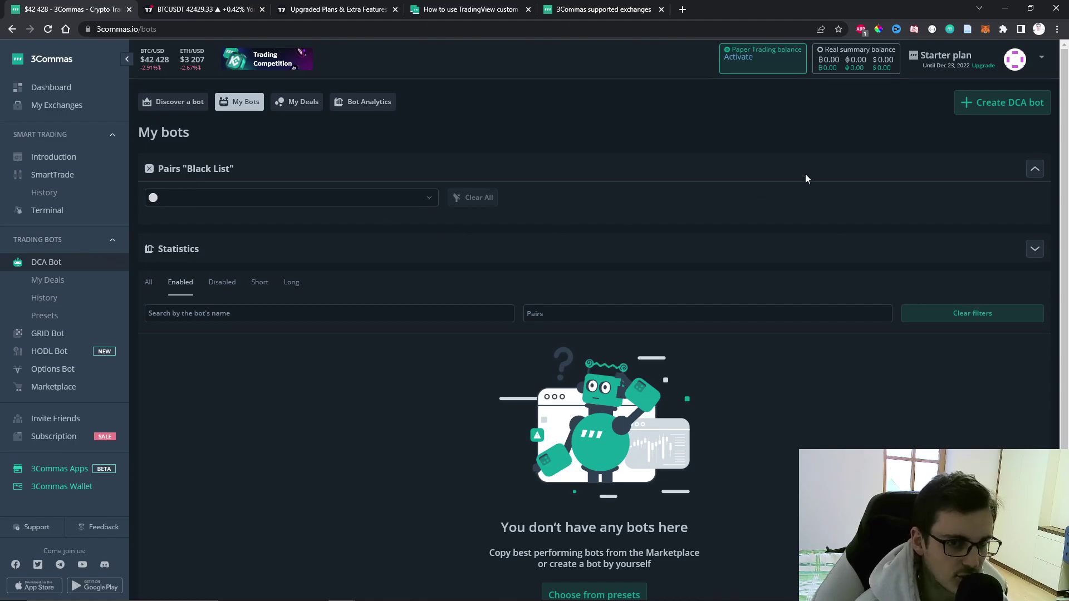
Create a DCA bot named 'TradingView Custom Strategy Bot', single-pair on BTC/USDT
click(1000, 104)
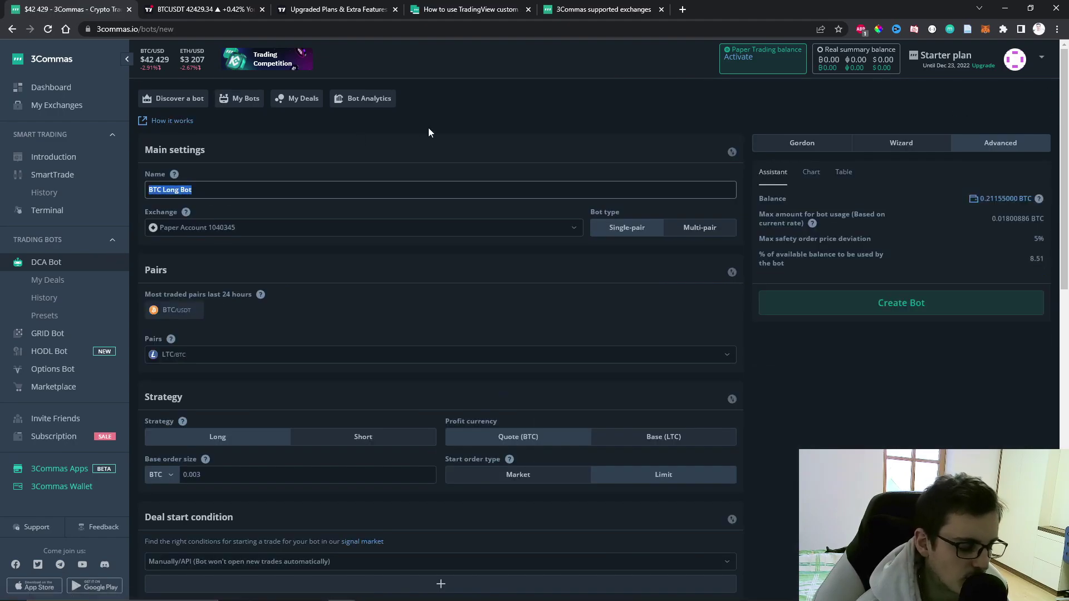
text(TradingView )
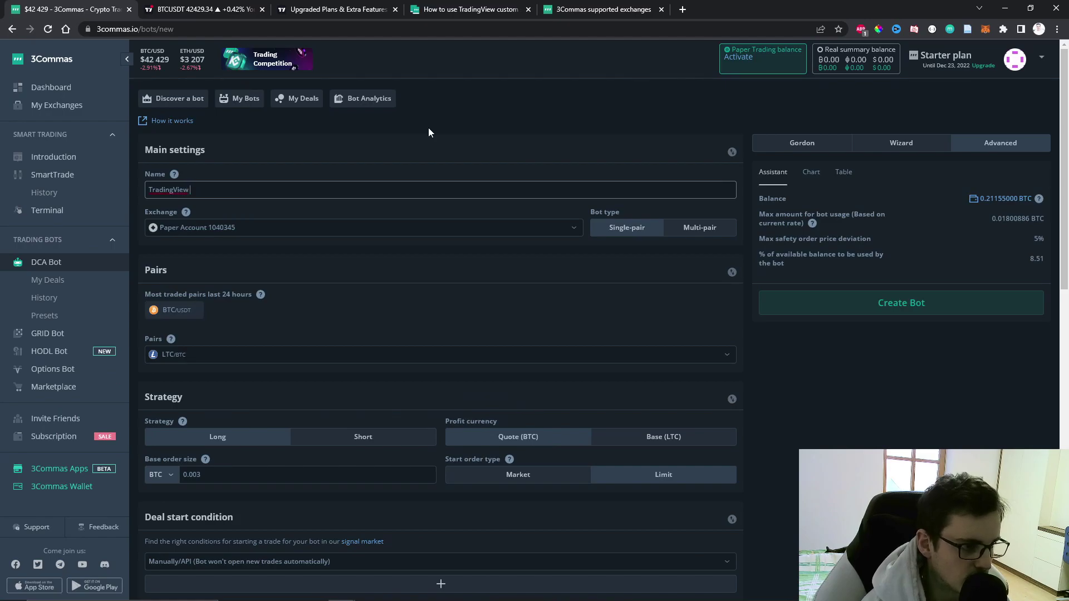
text(Custom Strategy Bot)
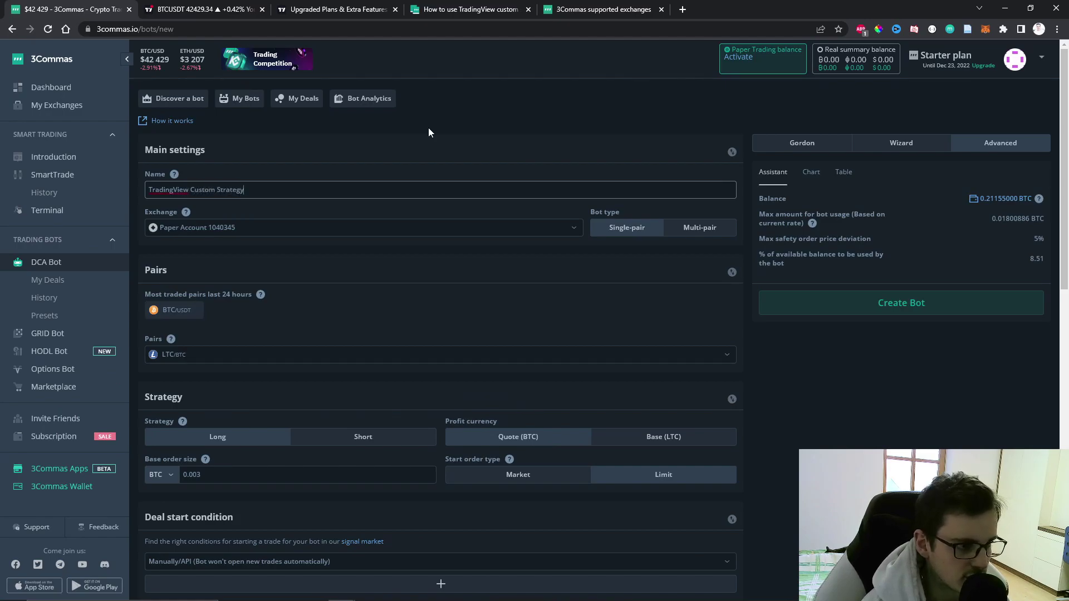
click(498, 268)
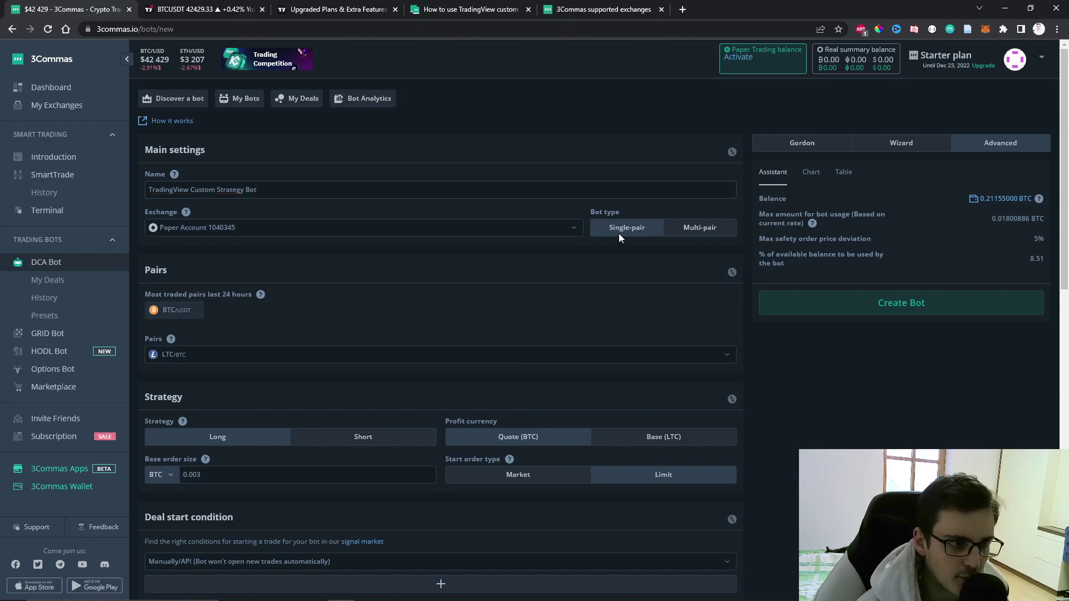
click(697, 230)
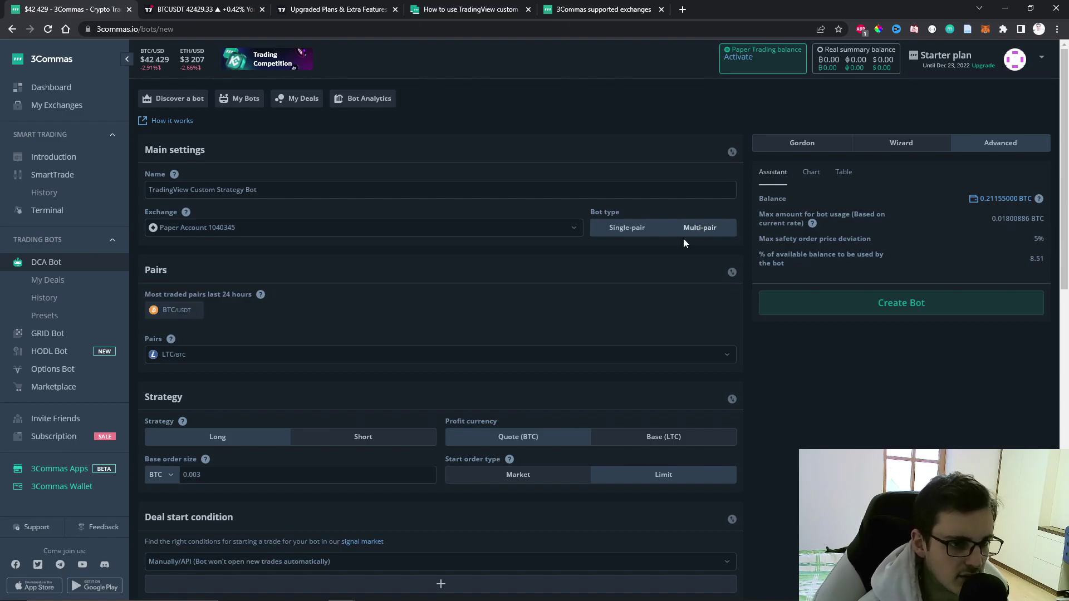
click(625, 232)
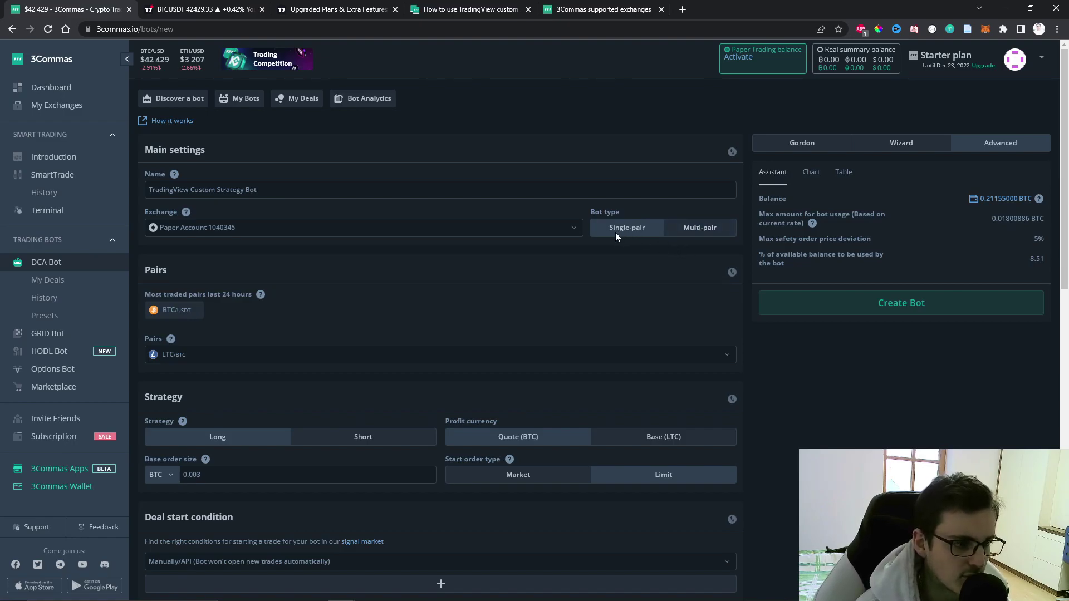
click(176, 310)
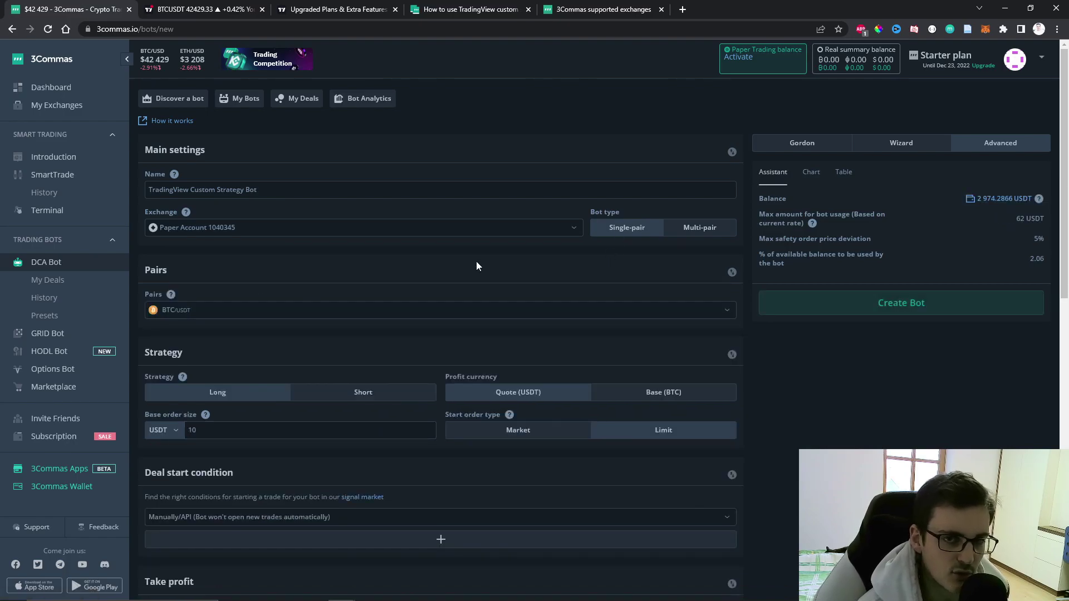
Set the bot's base order size to 100 USDT
scroll(476, 266, down, 2)
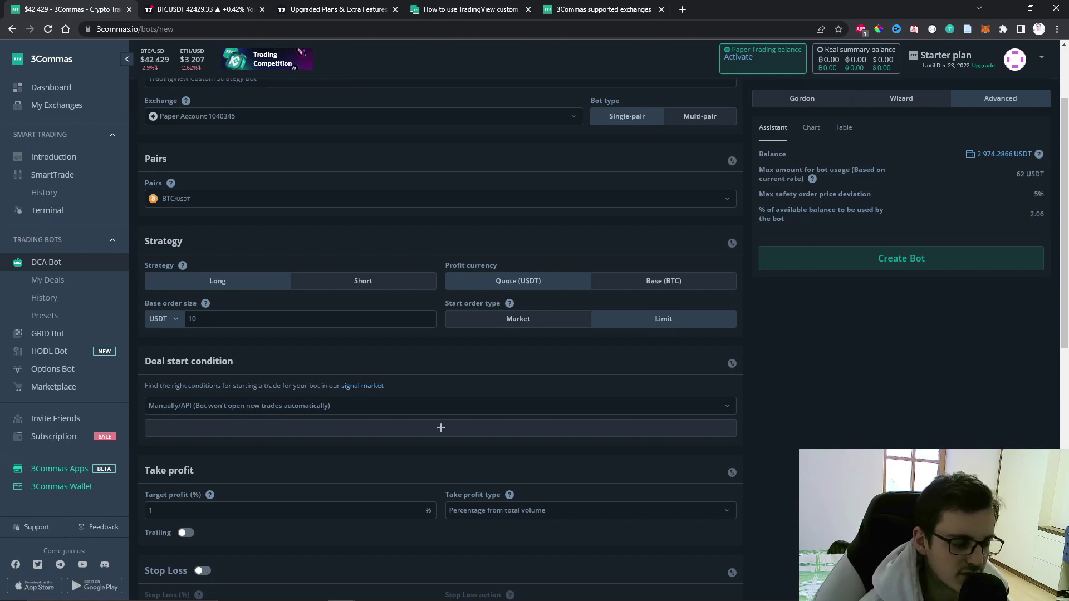
click(215, 319)
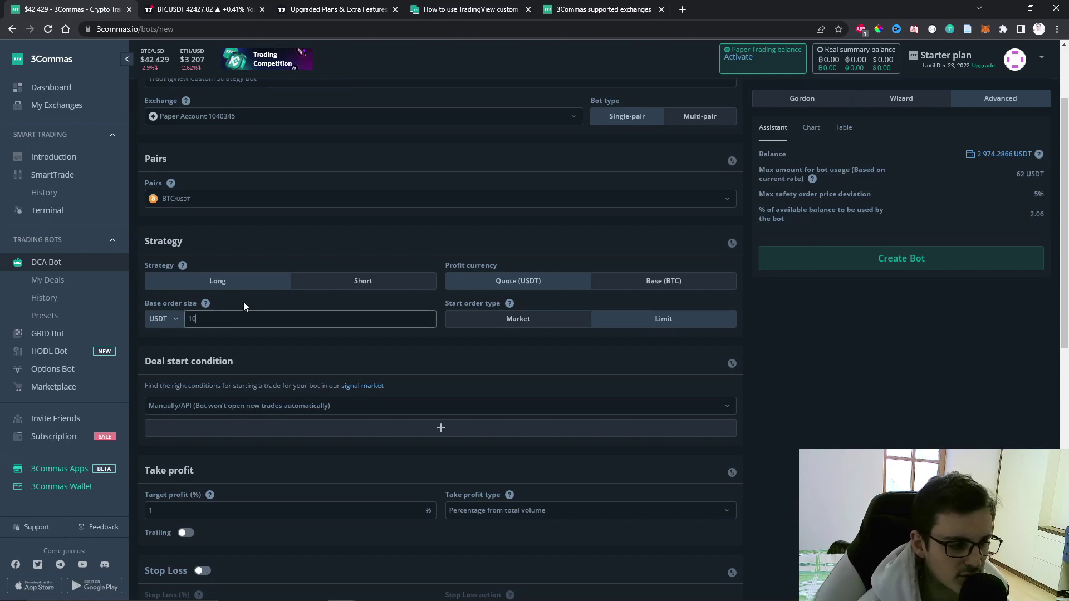
text(0)
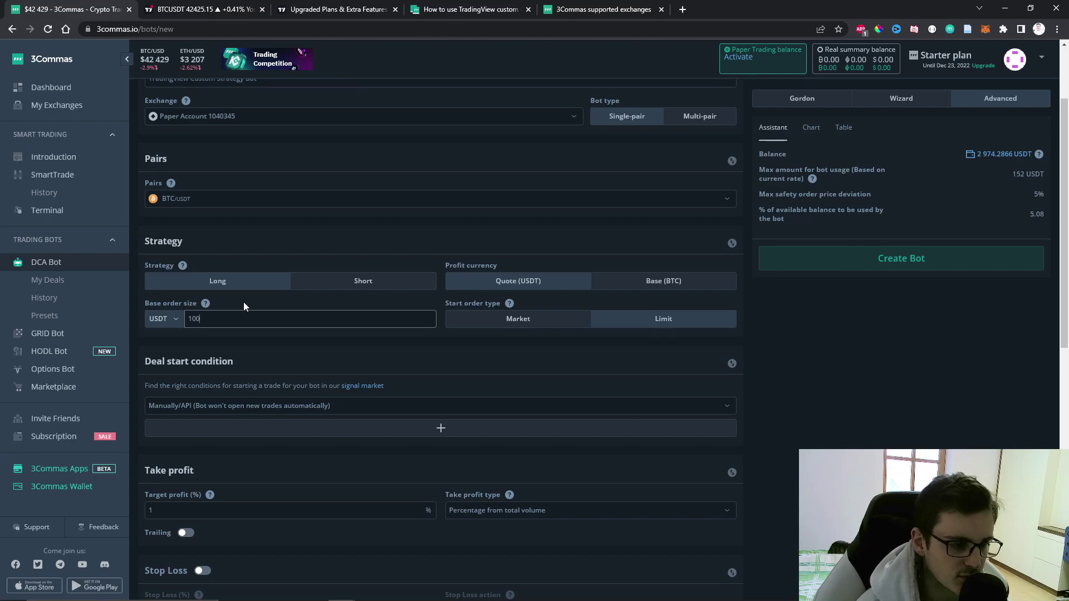
scroll(281, 291, down, 2)
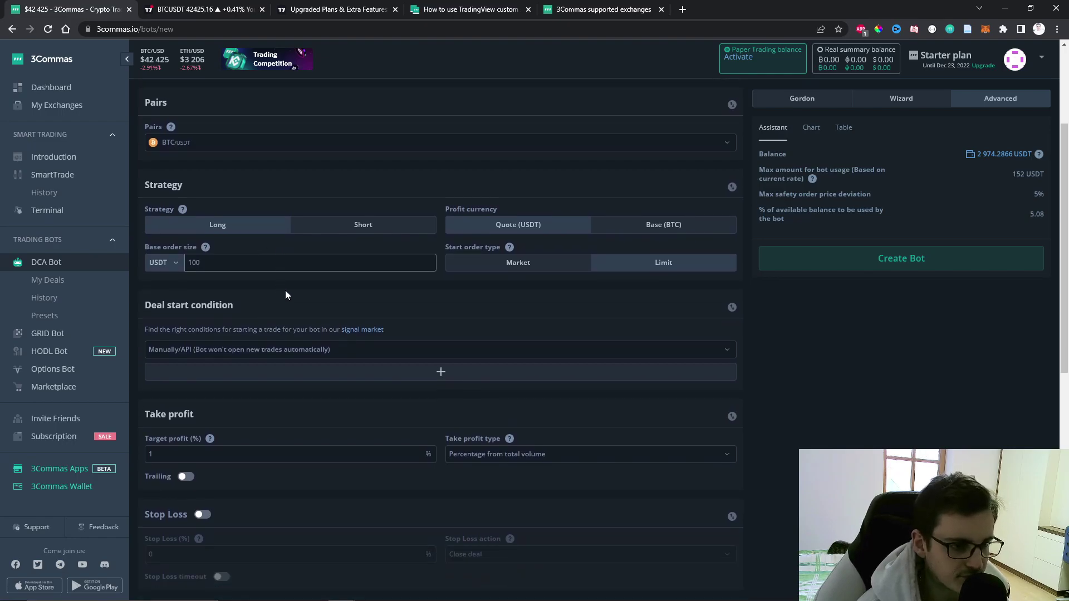
scroll(396, 285, down, 1)
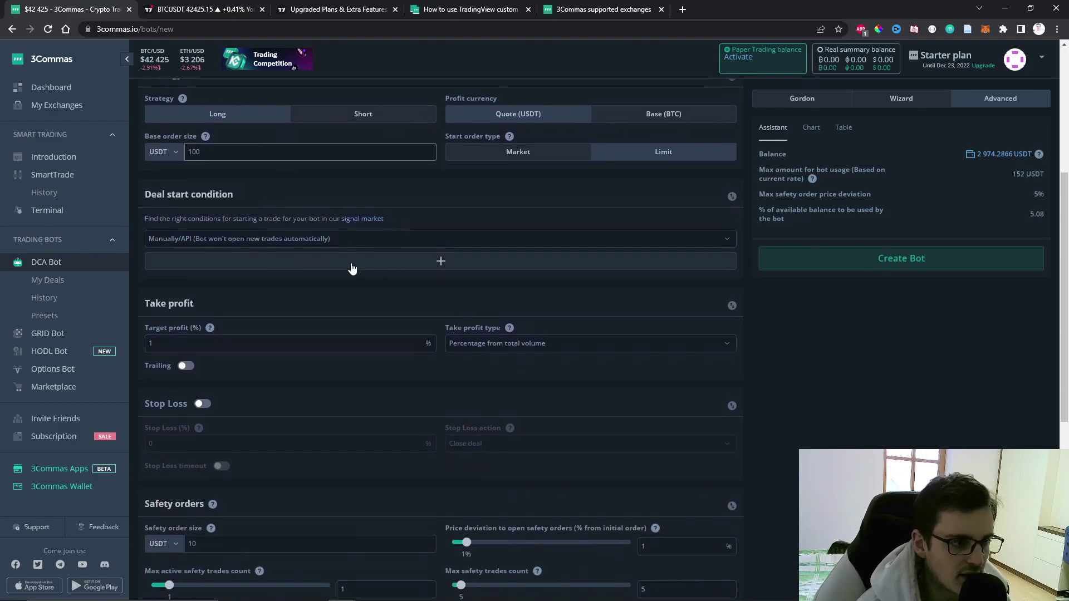
click(219, 239)
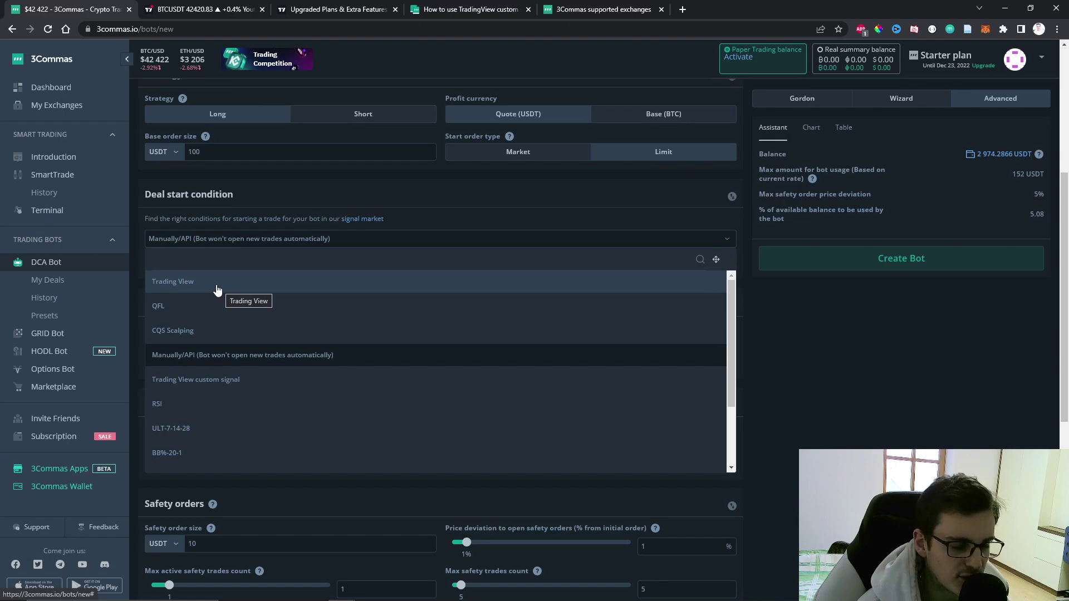
Choose 'Trading View custom signal' as the bot's deal start condition
click(220, 287)
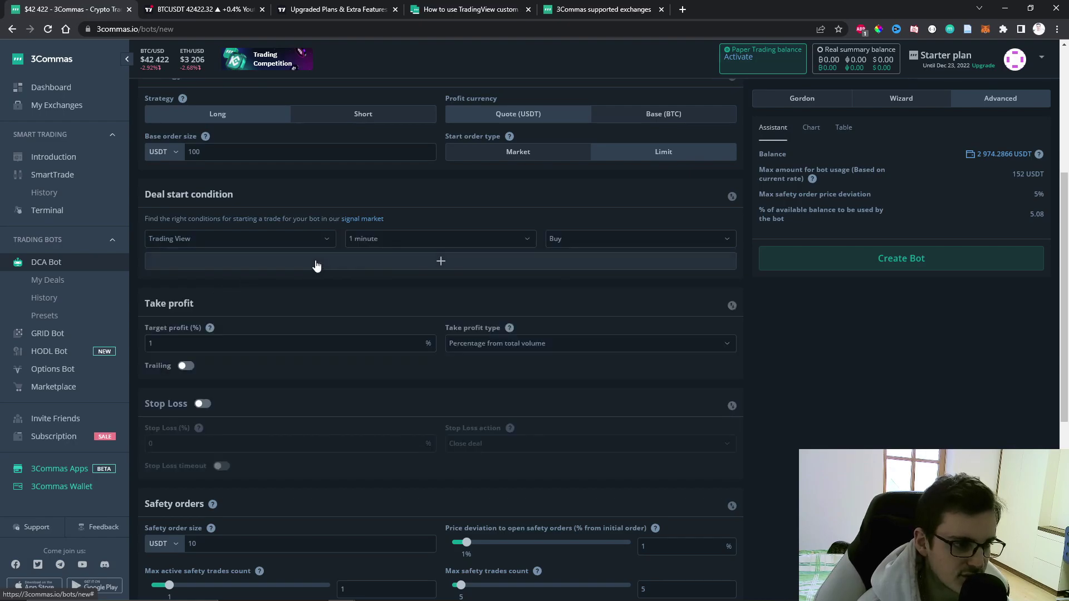
click(580, 239)
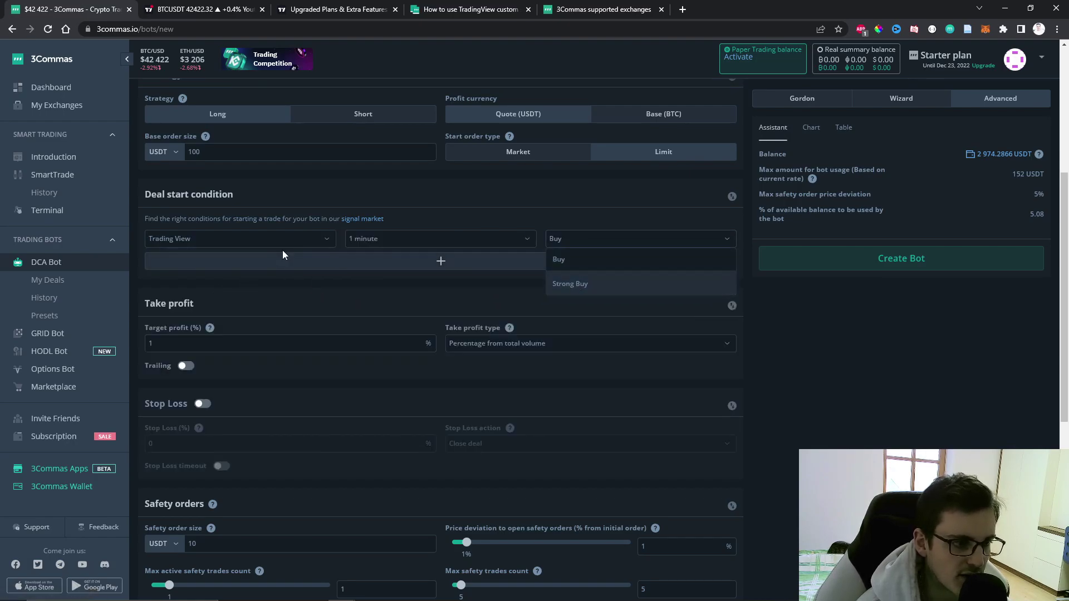
click(256, 238)
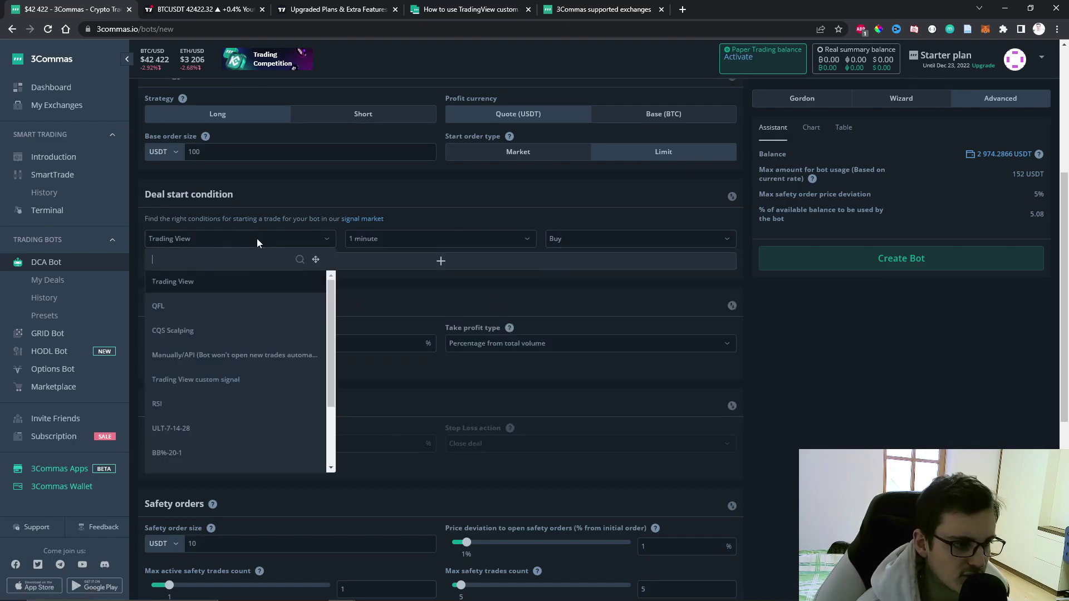
click(254, 379)
scroll(250, 301, down, 2)
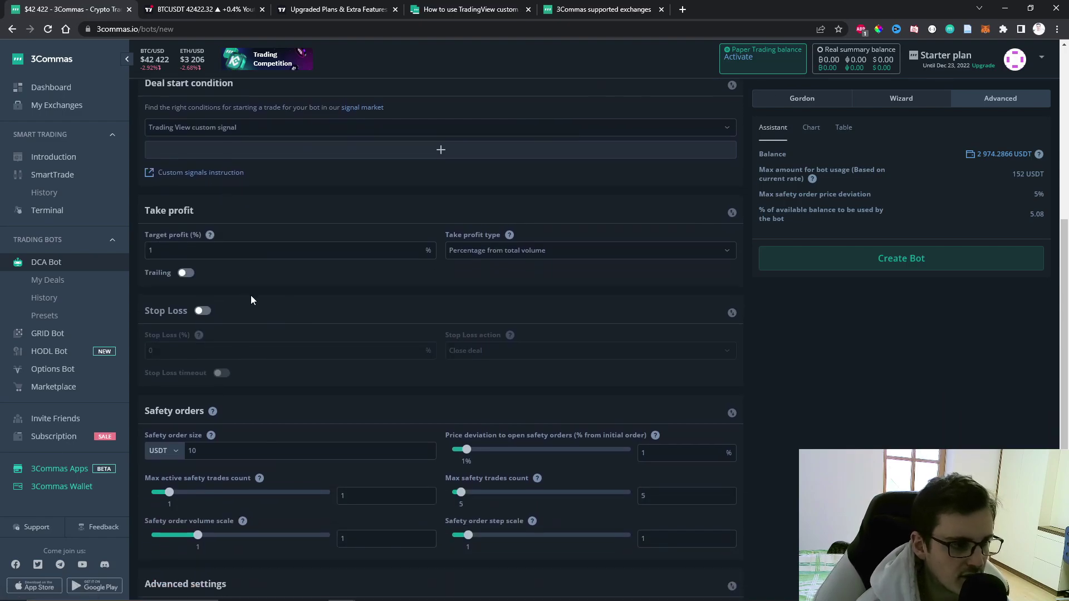
click(177, 249)
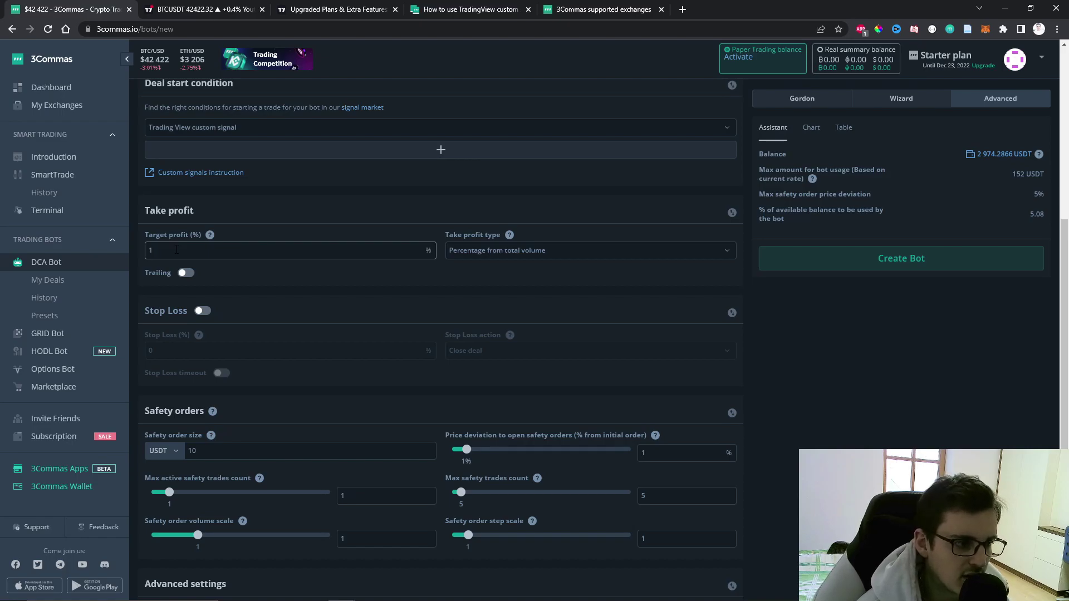
Change the target profit value to 1000
text(000)
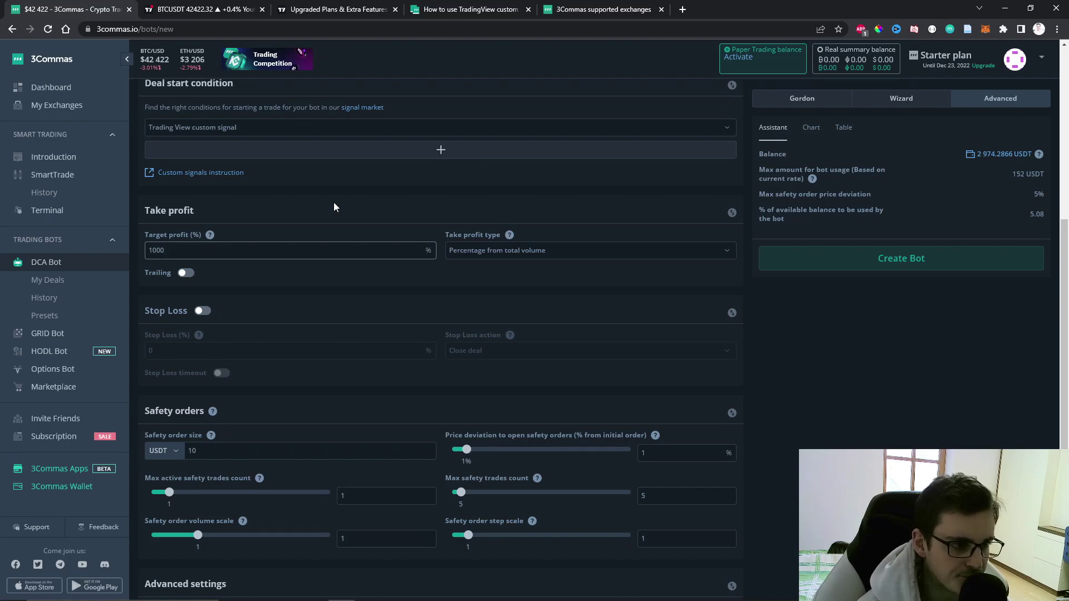
click(333, 207)
click(170, 253)
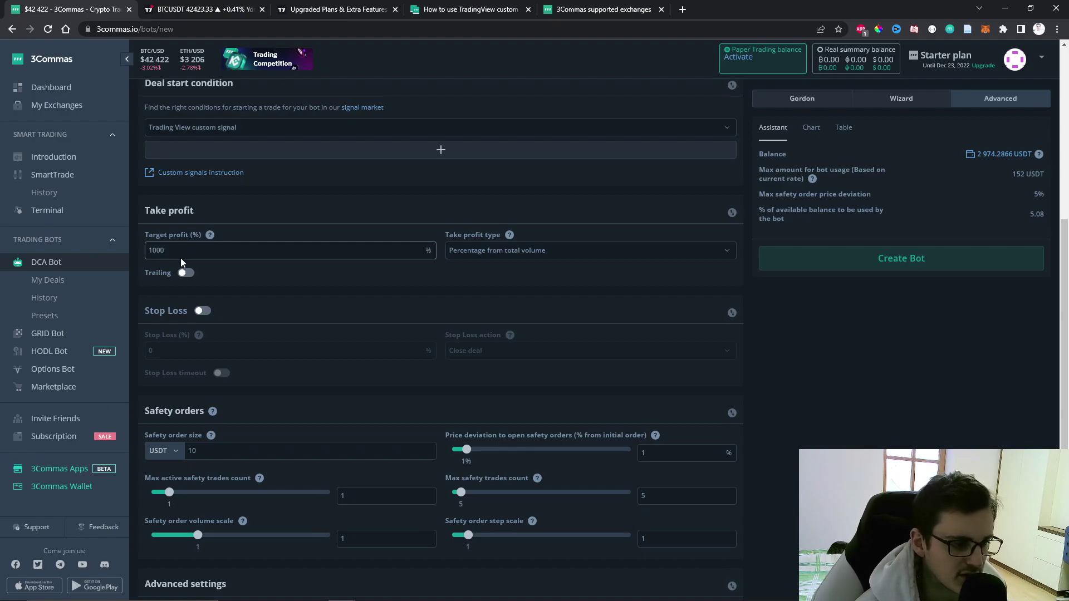
Set max safety trades count to 0 and save the bot
scroll(312, 271, down, 3)
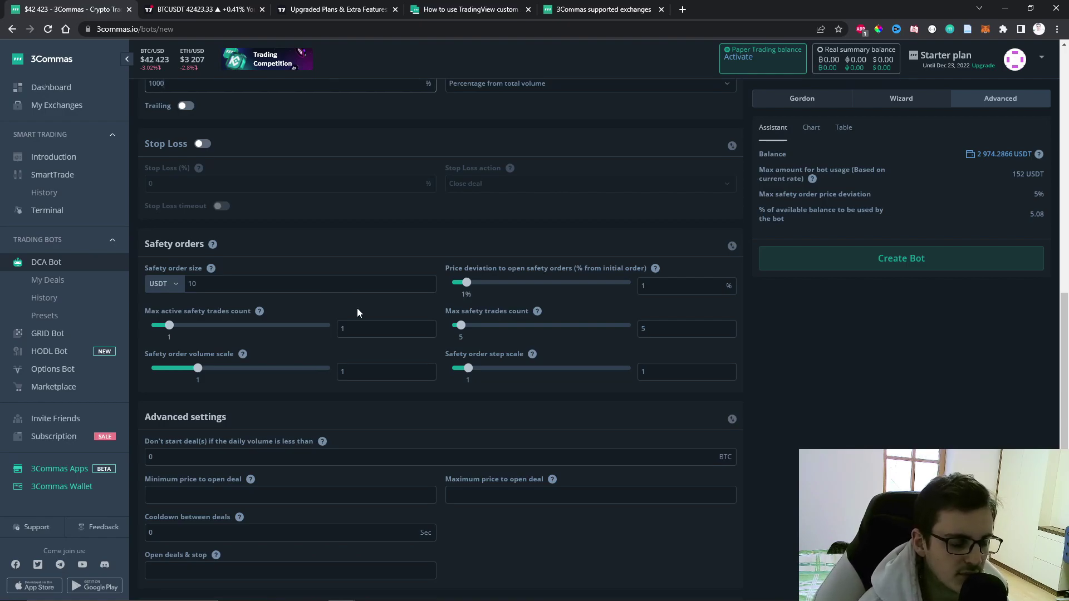
drag(677, 329, 629, 330)
text(0)
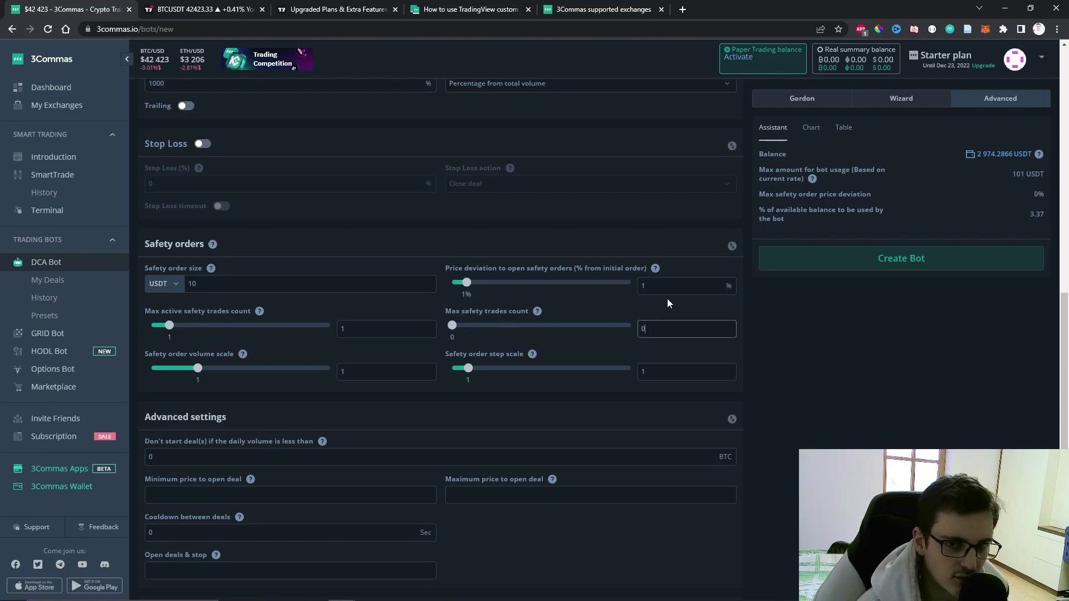
scroll(724, 306, down, 2)
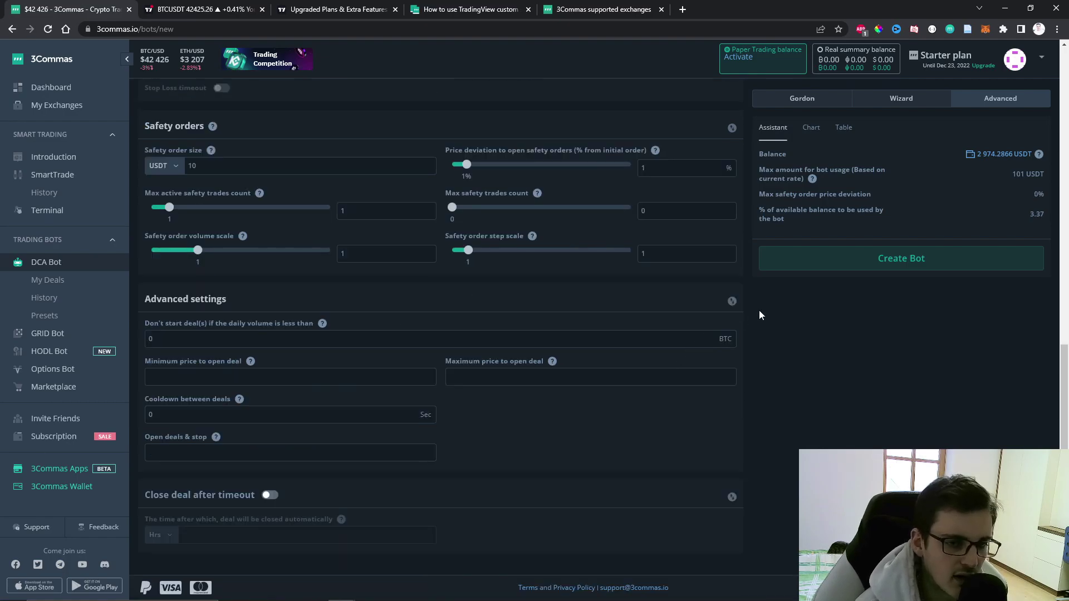
click(831, 262)
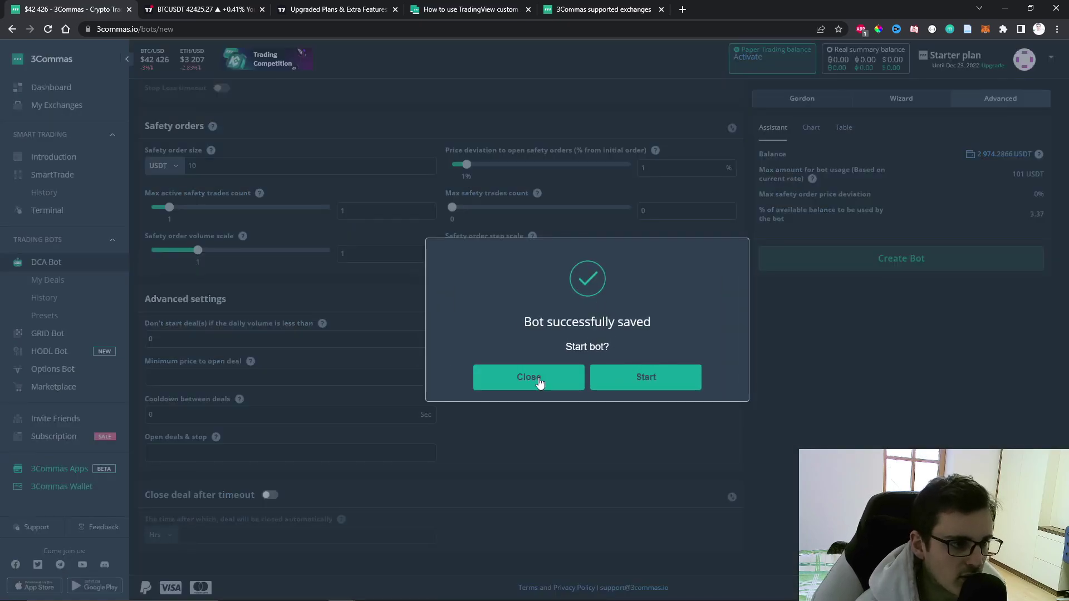
Close the saved prompt without starting the bot; reveal the deal-start and close-at-market messages
click(476, 377)
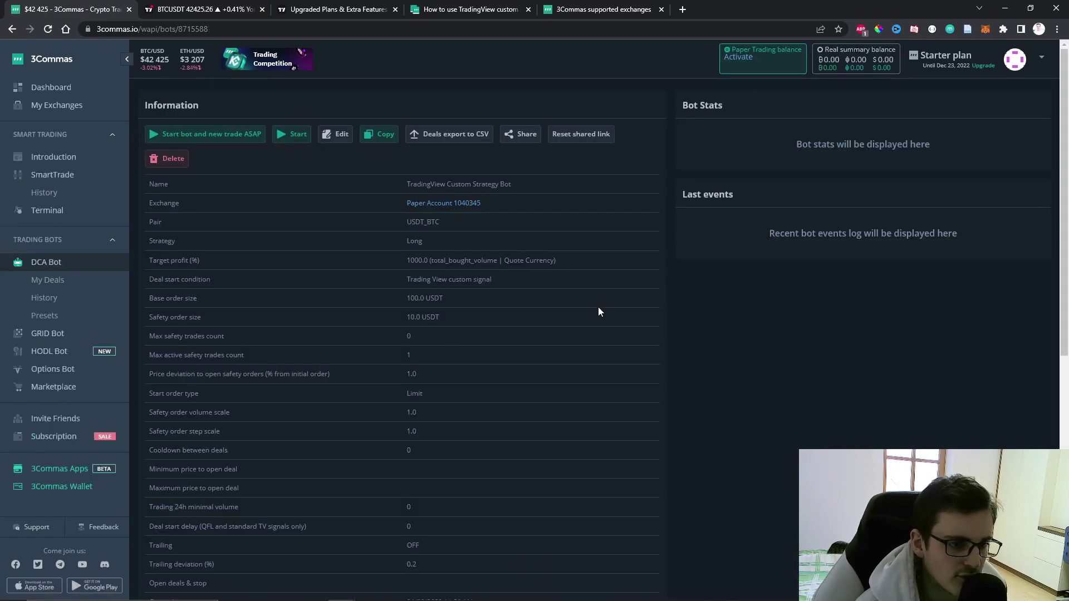
scroll(450, 336, down, 8)
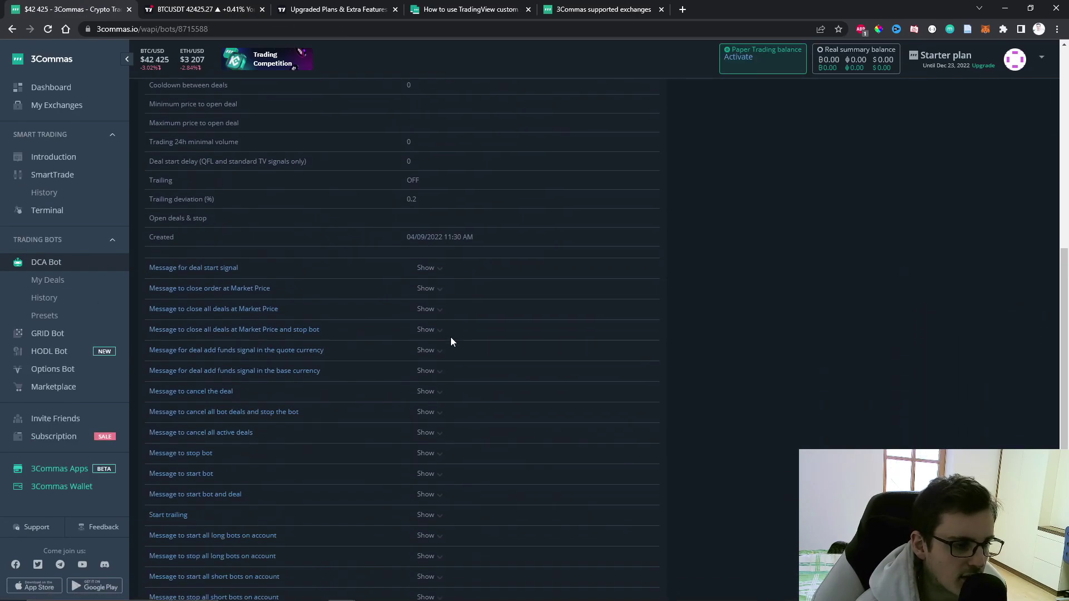
click(428, 223)
click(427, 203)
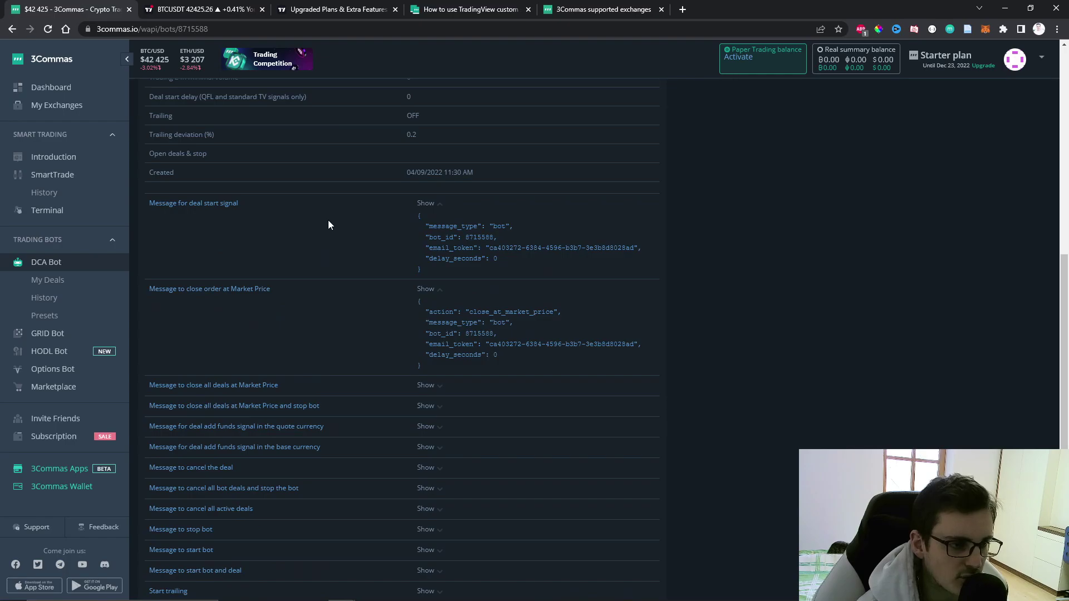
scroll(359, 275, up, 1)
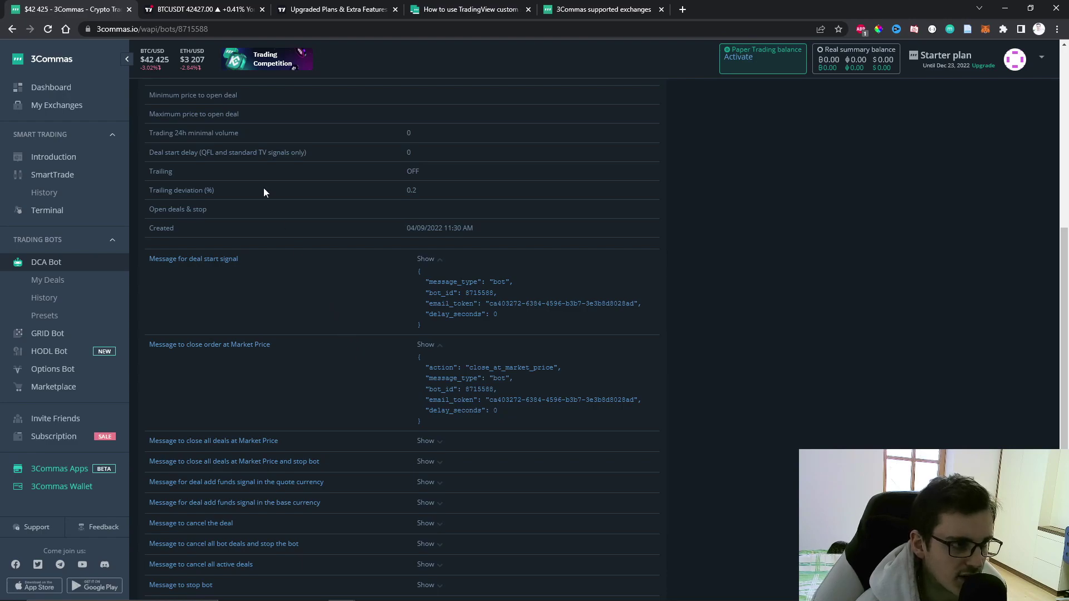
click(222, 11)
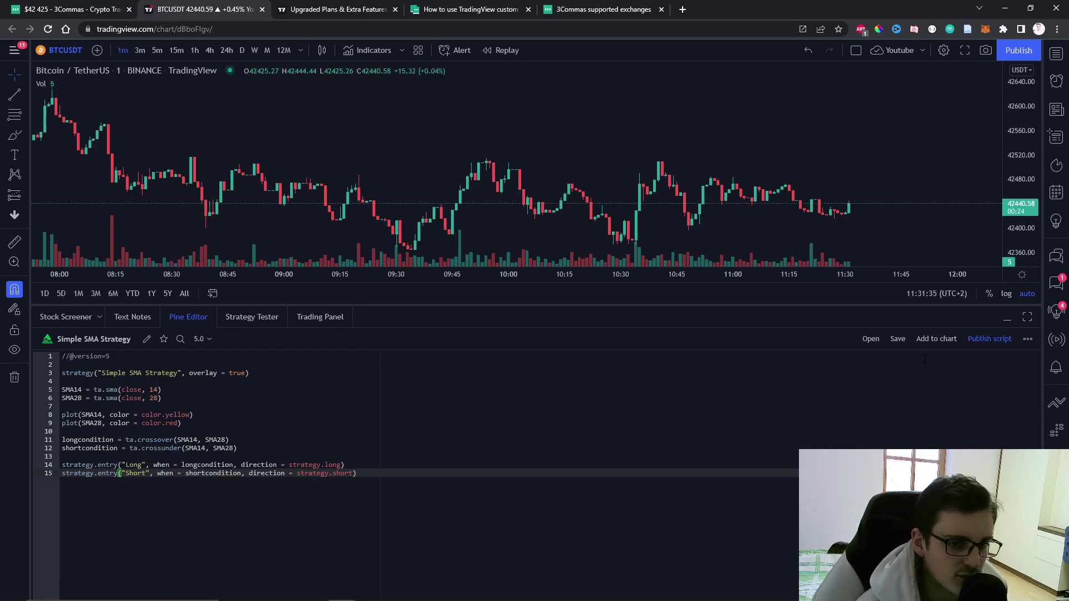
Add the Simple SMA Strategy to the BTCUSDT chart and pan to recent candles
click(924, 339)
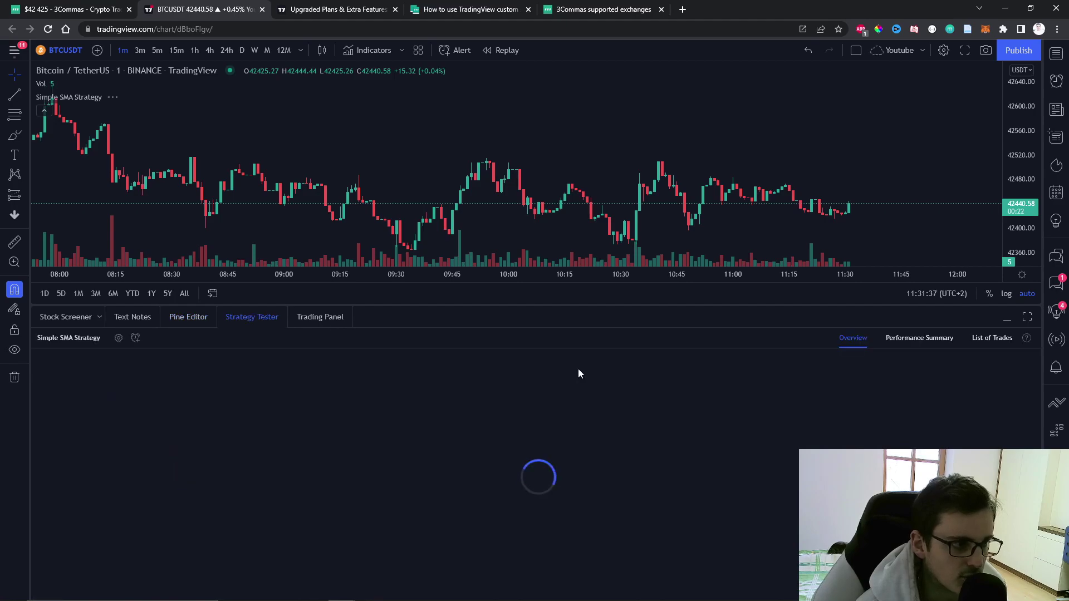
click(169, 317)
drag(692, 239, 521, 186)
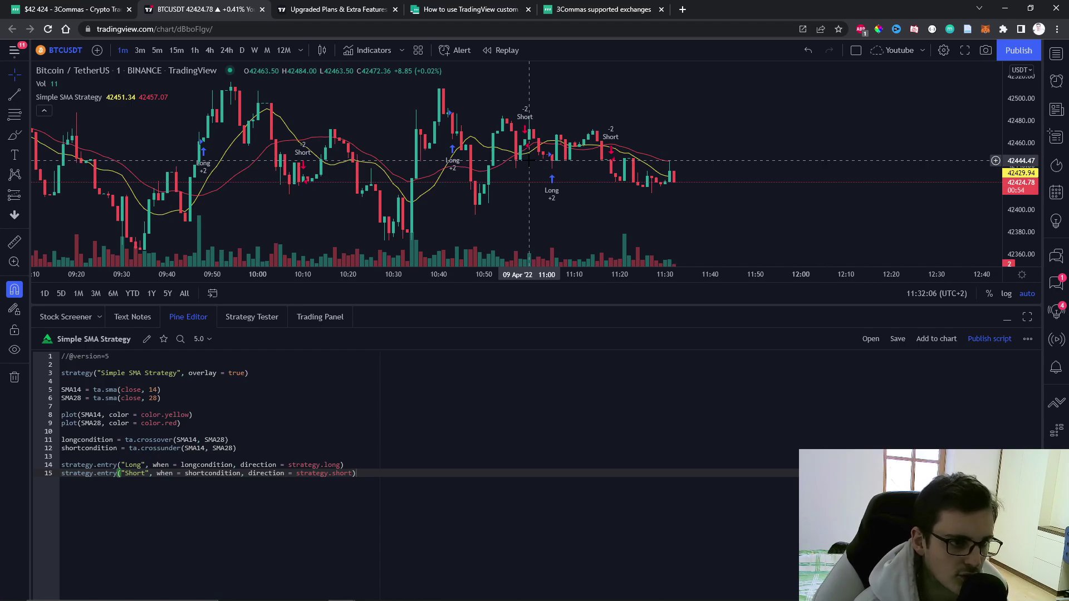
click(250, 317)
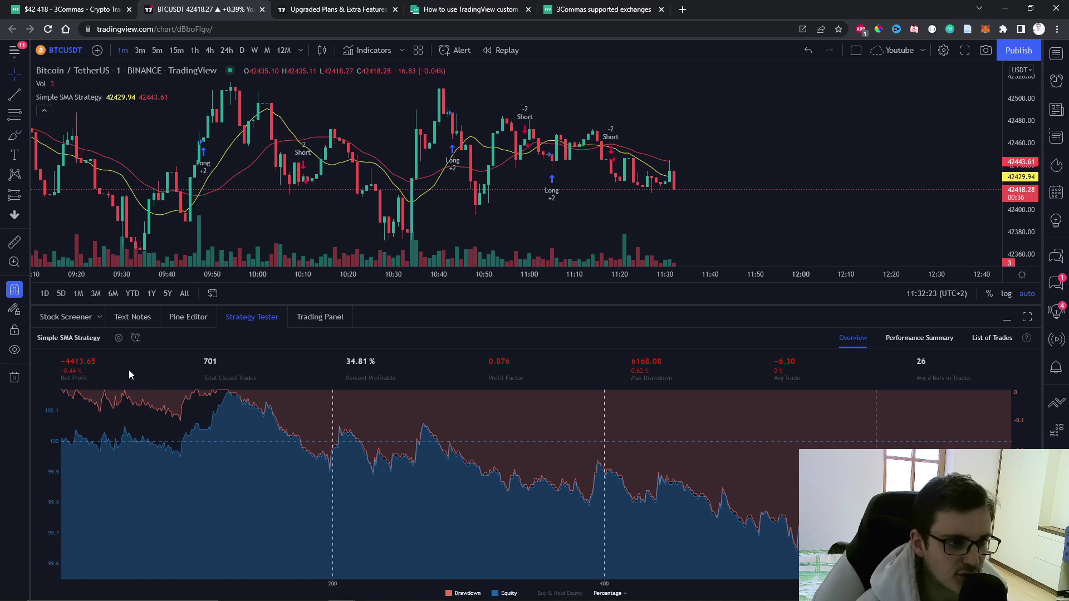
Resize and pan the chart, then review the backtest: 701 trades, 34.81% profitable
click(188, 317)
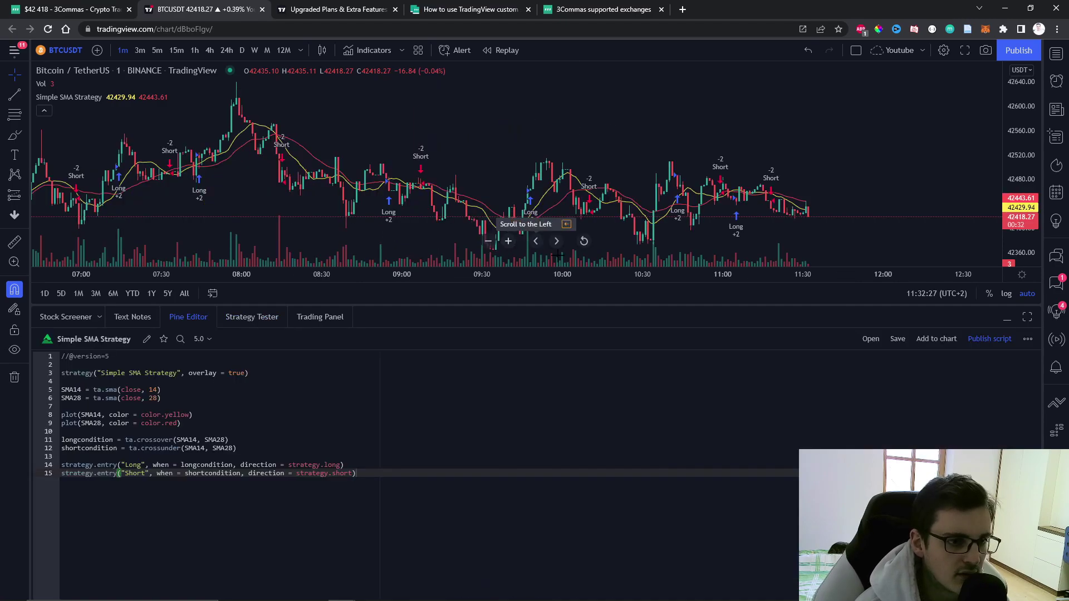
drag(627, 305, 627, 401)
drag(677, 330, 617, 307)
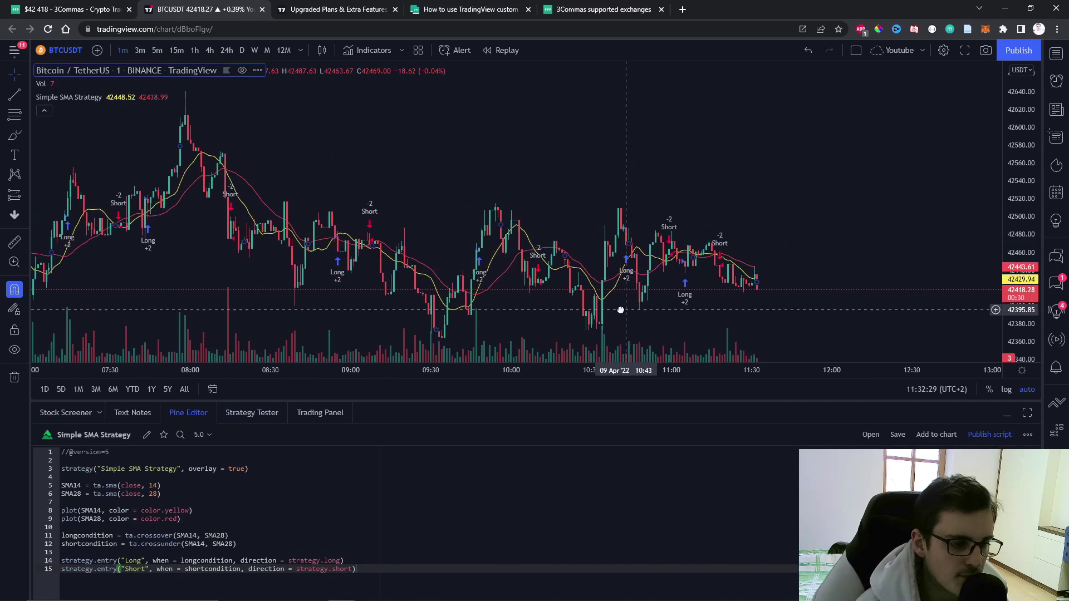
click(251, 412)
drag(257, 396, 258, 382)
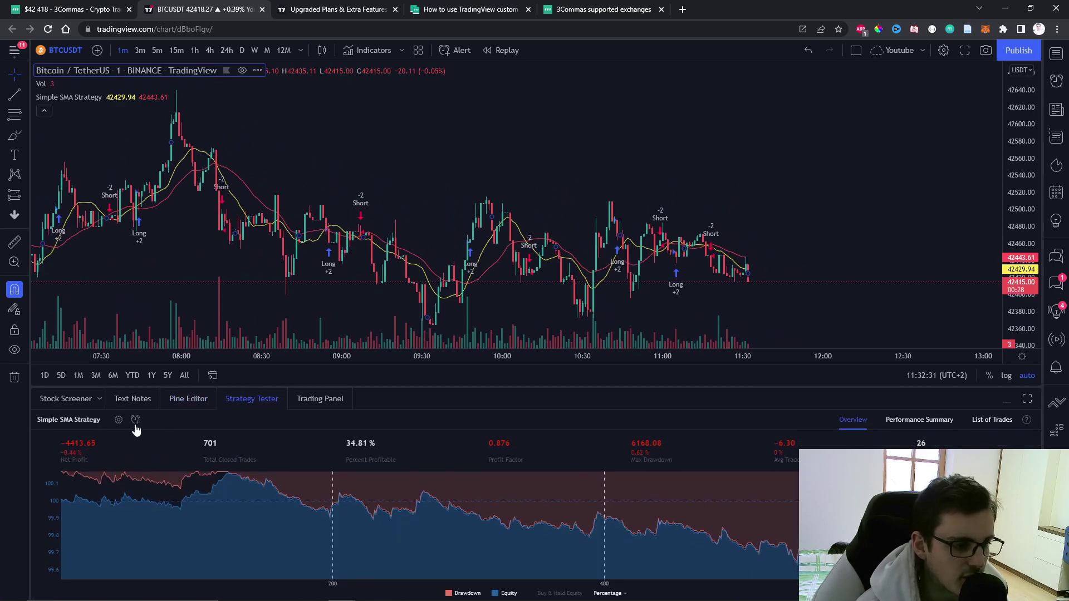
click(135, 419)
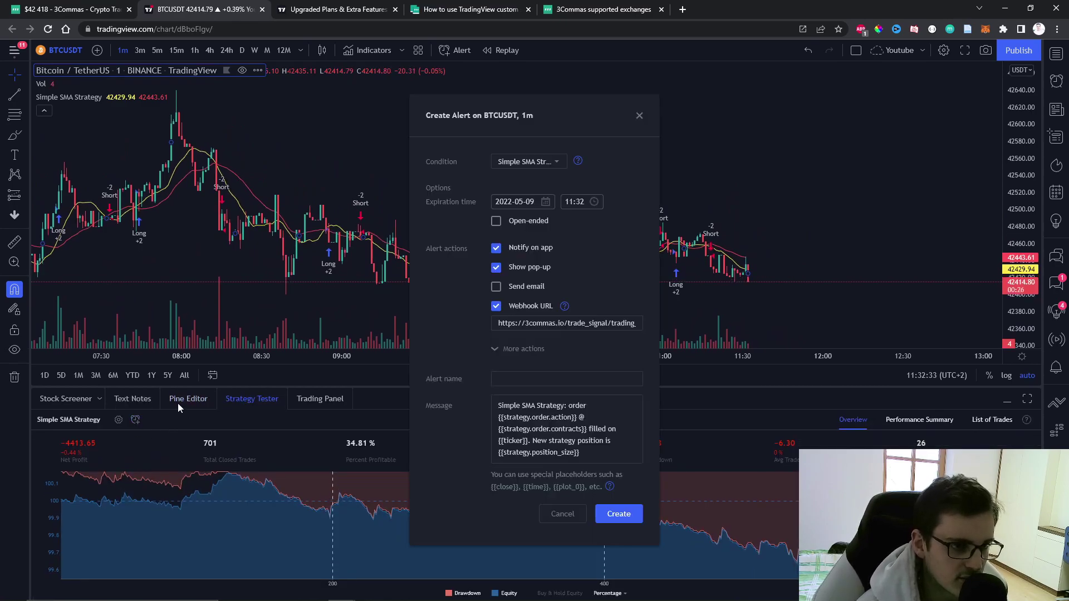
drag(519, 117, 330, 102)
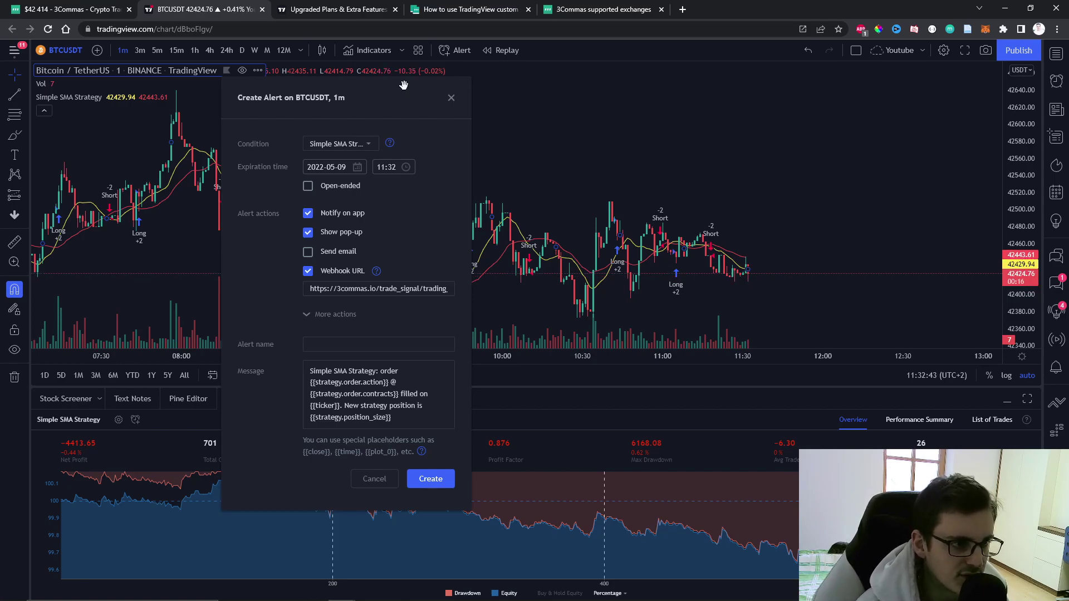
drag(384, 98, 369, 79)
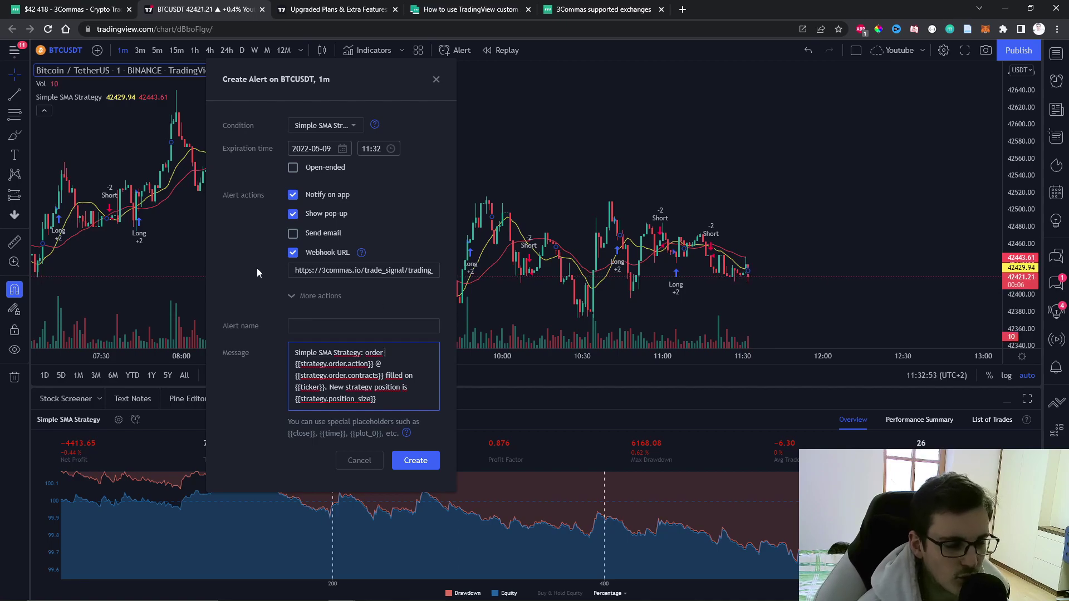
click(359, 461)
drag(436, 386, 439, 368)
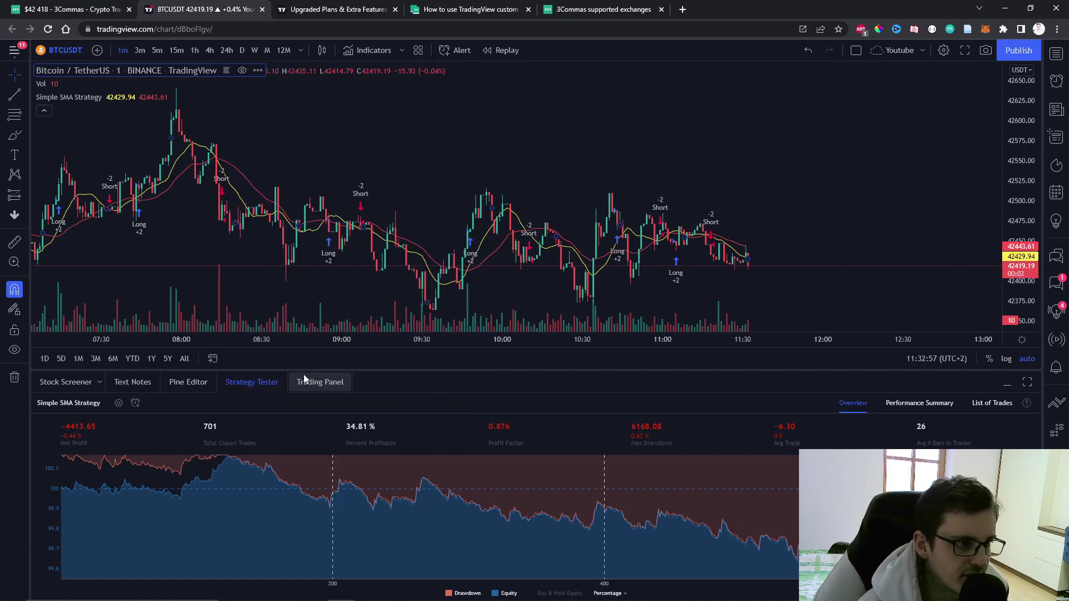
Enlarge the Pine Editor and open the Pine Script reference manual in a new tab
click(195, 381)
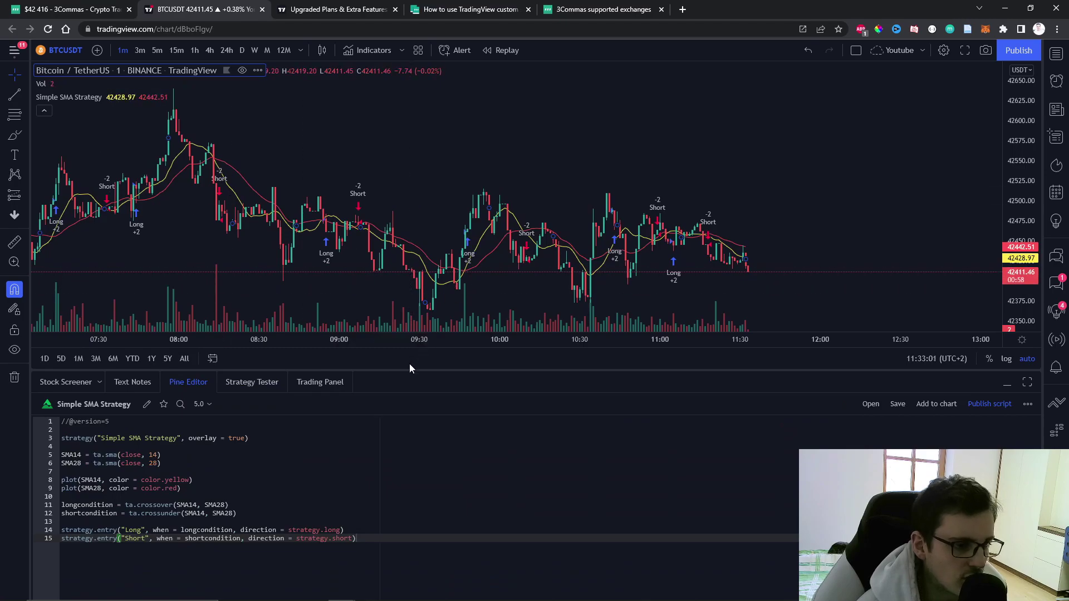
drag(409, 368, 410, 345)
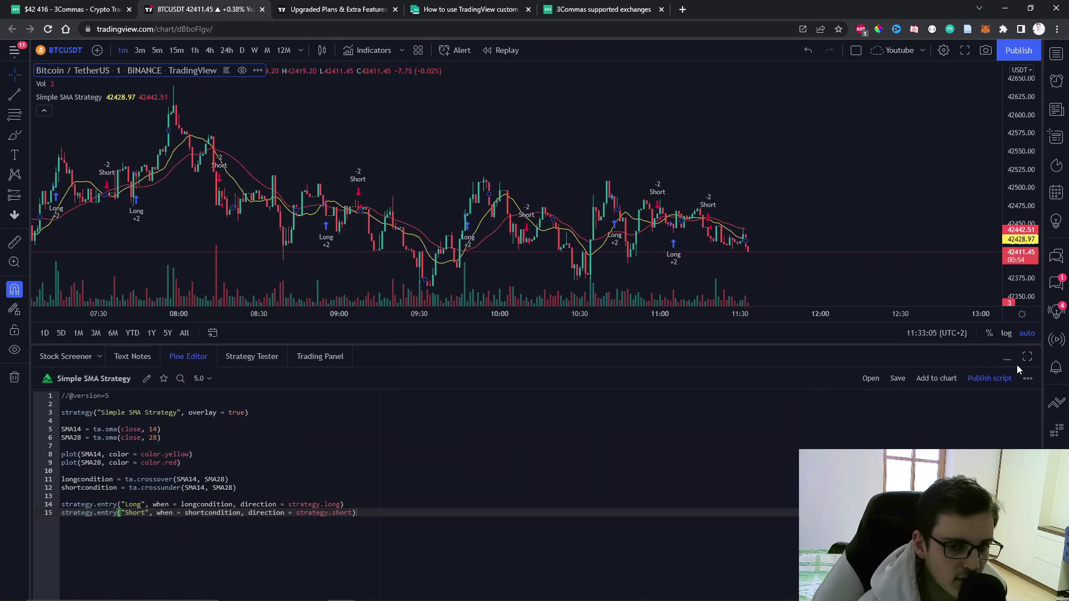
click(1028, 378)
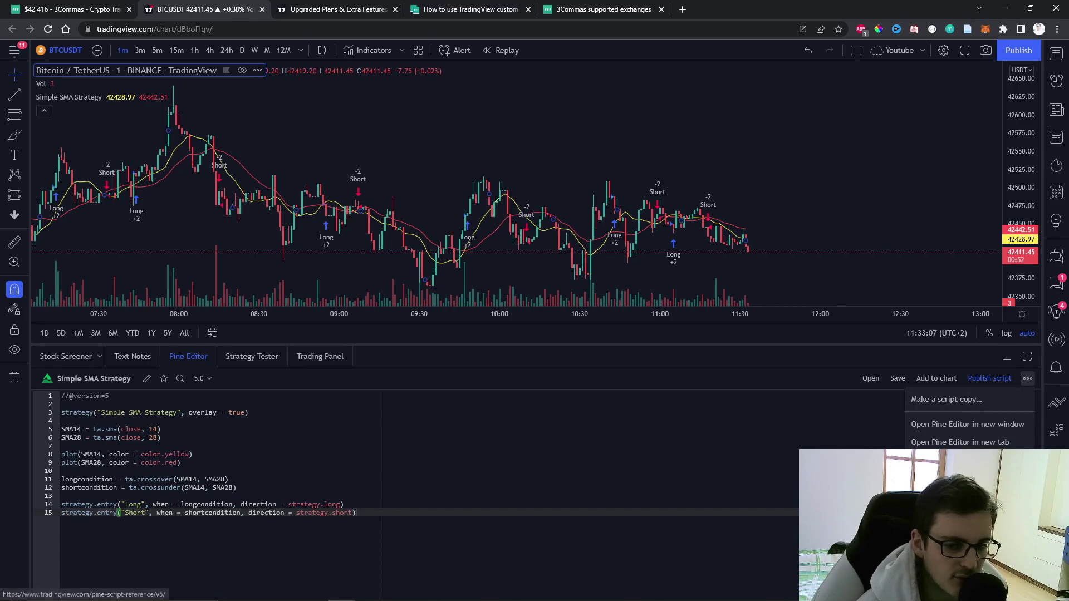
click(959, 442)
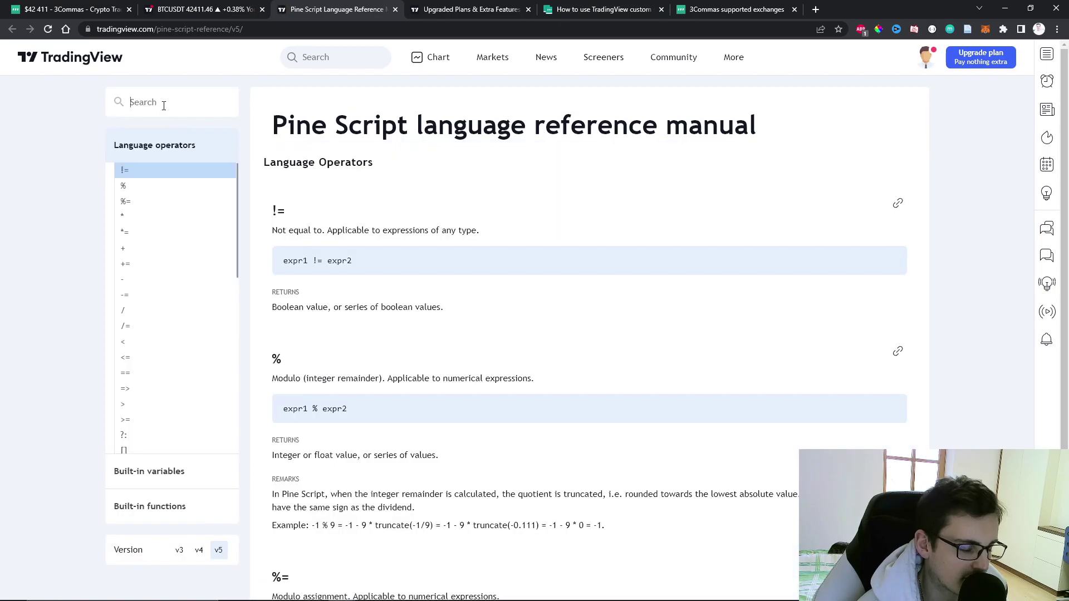
Look up alert() in the Pine reference, then return to the strategy code at line 14
click(162, 103)
text(alert)
click(140, 137)
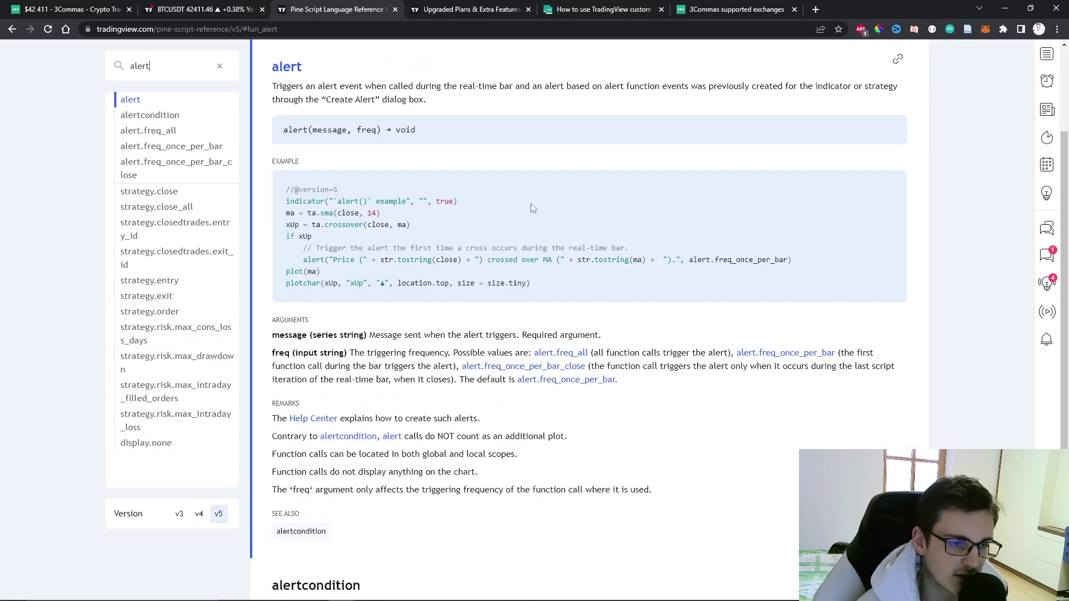
click(191, 9)
click(359, 504)
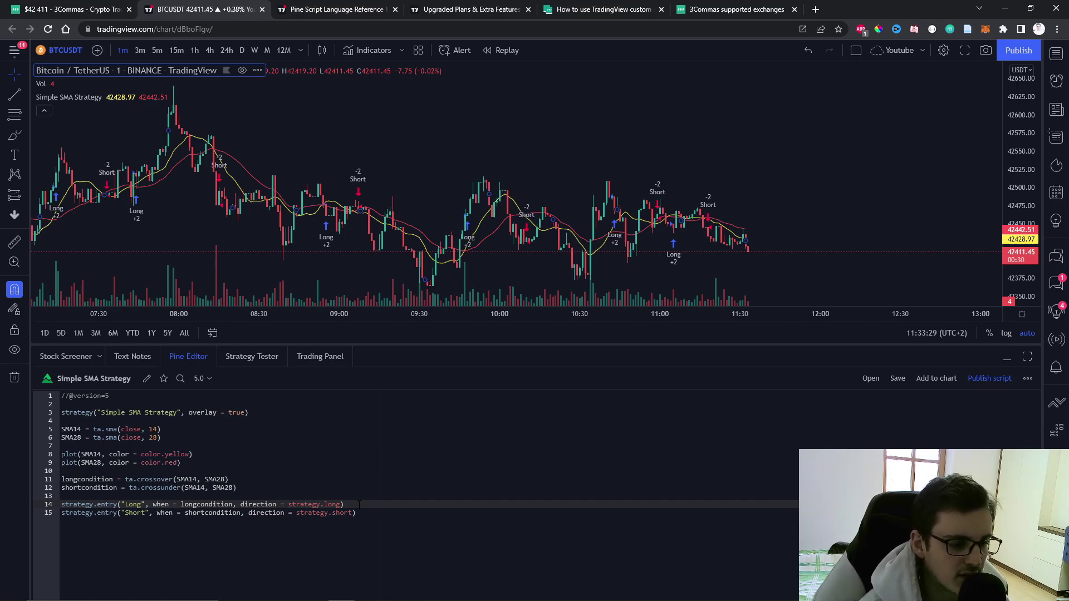
click(416, 514)
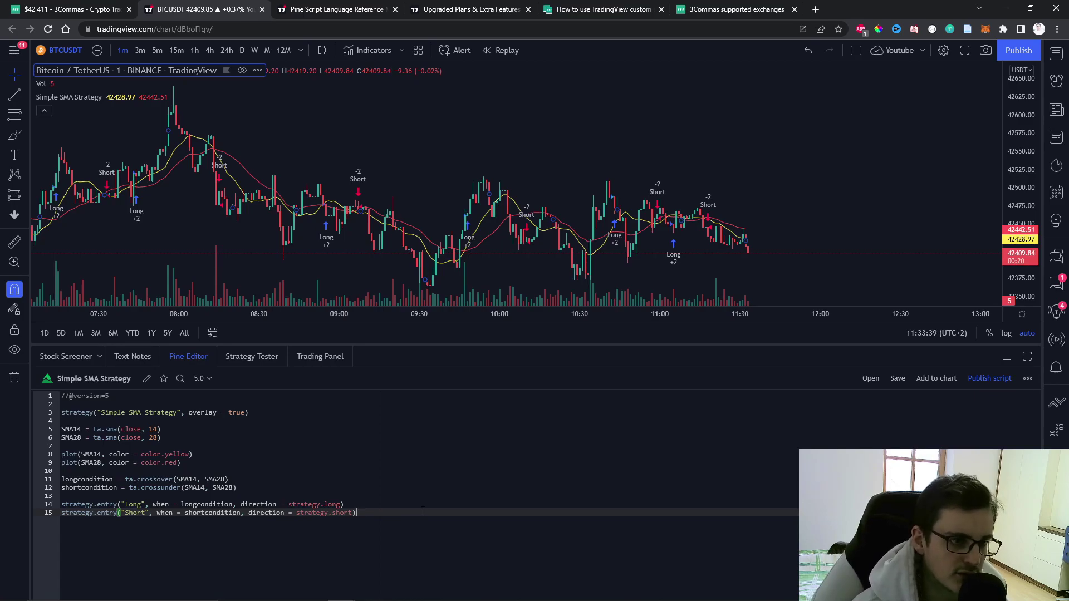
drag(371, 502, 61, 504)
click(55, 514)
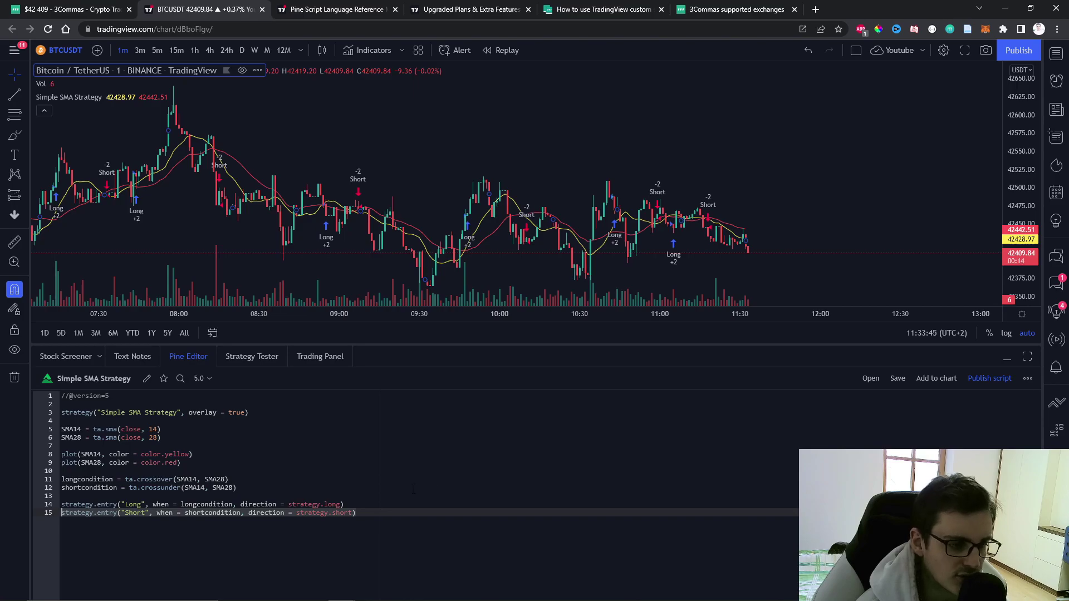
click(363, 506)
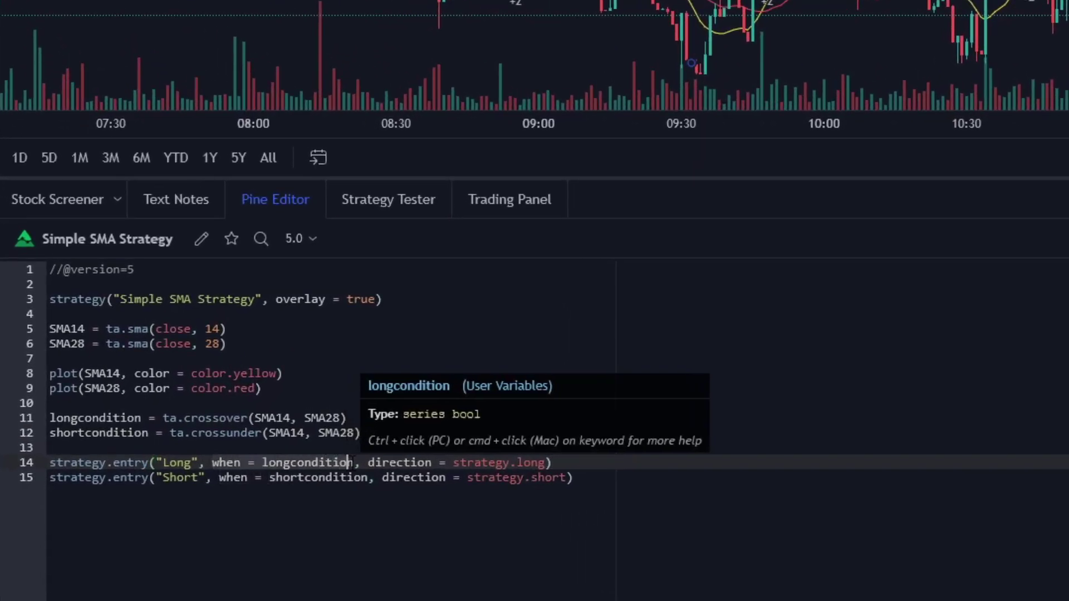
Delete the when= arguments from the Long and Short entries
key(BackSpace)
mouse_move(367, 462)
mouse_down()
mouse_move(212, 462)
mouse_move(443, 479)
mouse_move(365, 479)
mouse_up()
key(BackSpace)
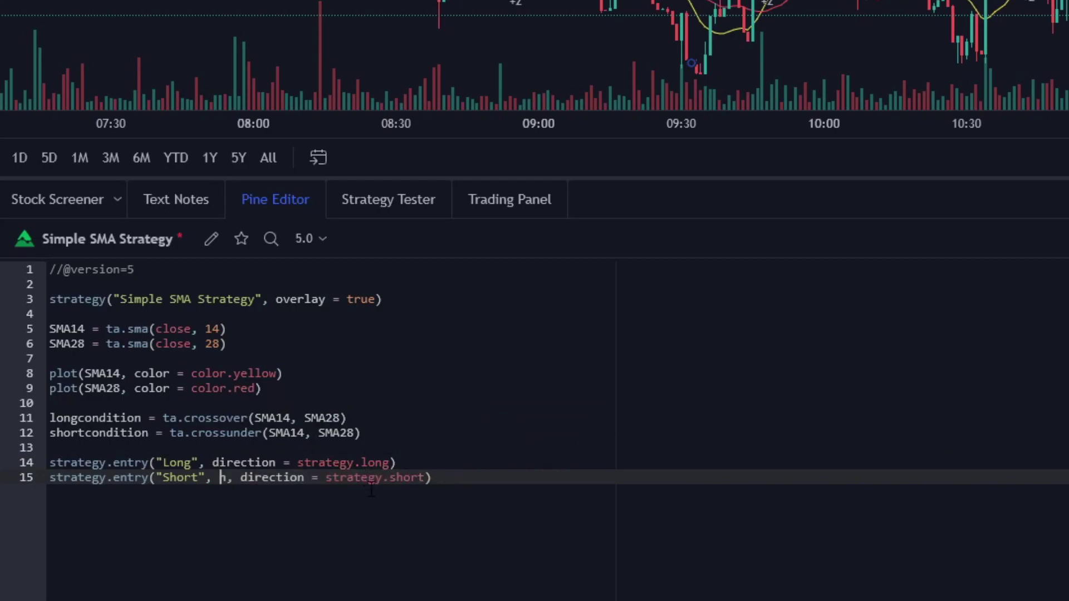
key(Delete)
key(Delete)
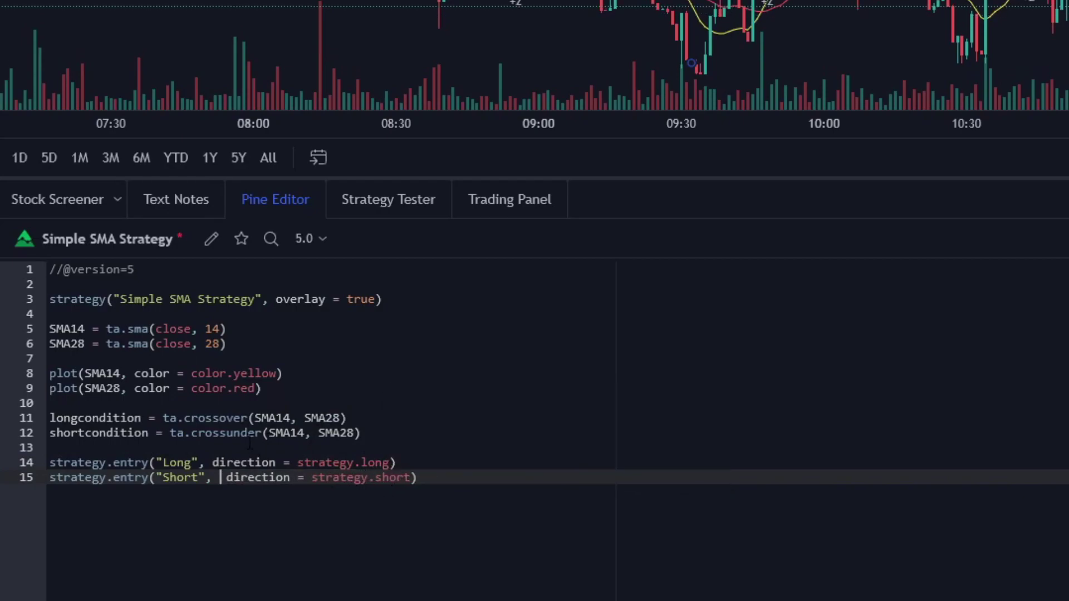
Wrap the Long entry in an 'if longcondition' block followed by alert()
click(250, 445)
key(Return)
text(if)
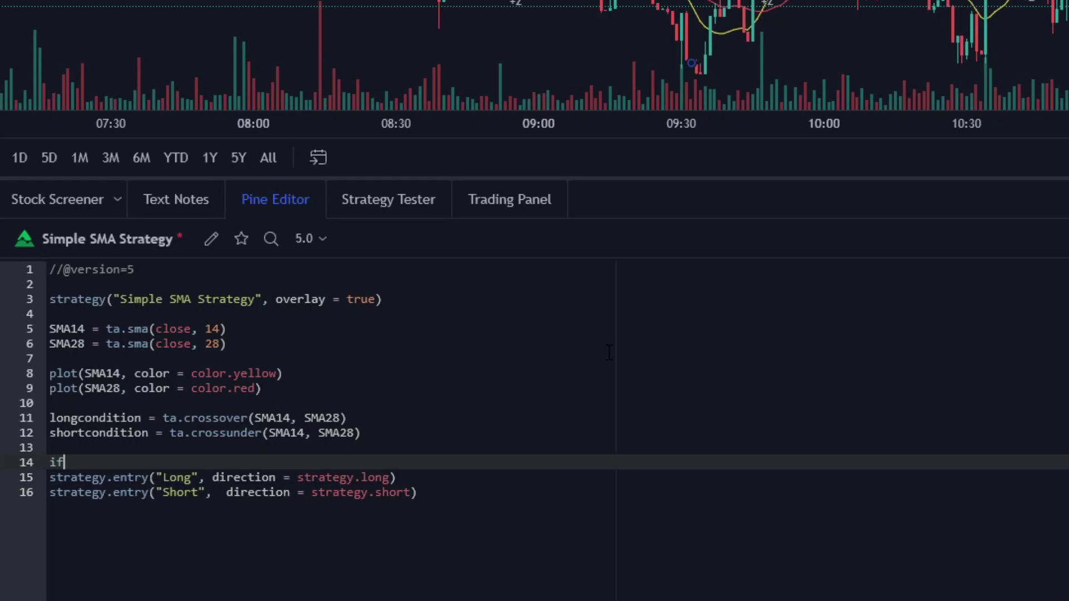
text( longcondition)
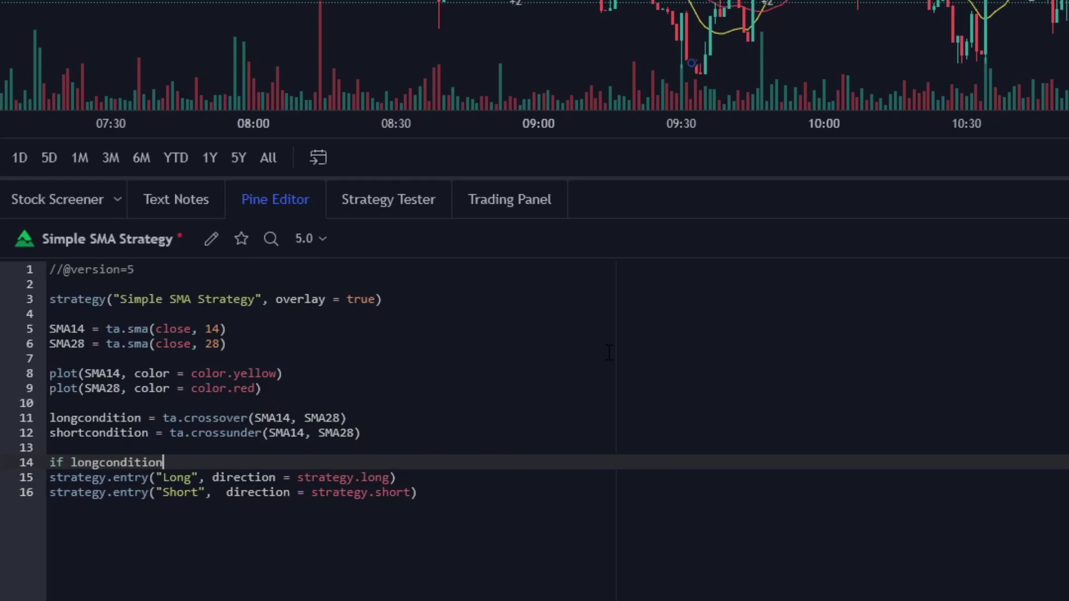
key(Down)
key(ctrl+Left)
key(ctrl+Left)
key(ctrl+Left)
key(Tab)
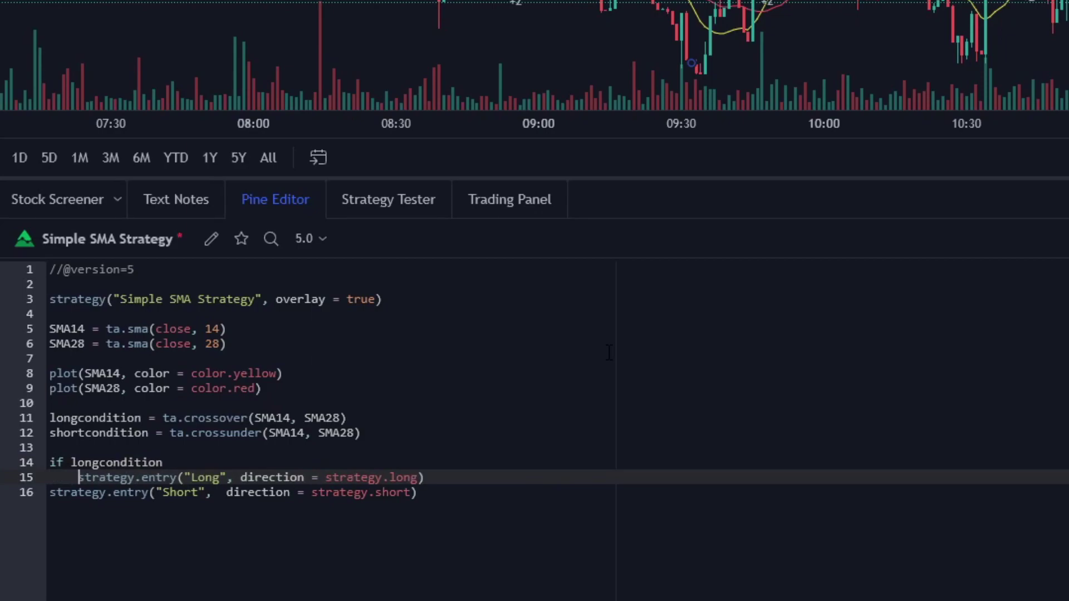
key(ctrl+Right)
key(ctrl+Right)
key(ctrl+Right)
key(ctrl+Right)
key(ctrl+Right)
key(ctrl+Right)
key(ctrl+Right)
key(ctrl+Right)
key(ctrl+Right)
key(ctrl+Right)
key(Return)
text(alert())
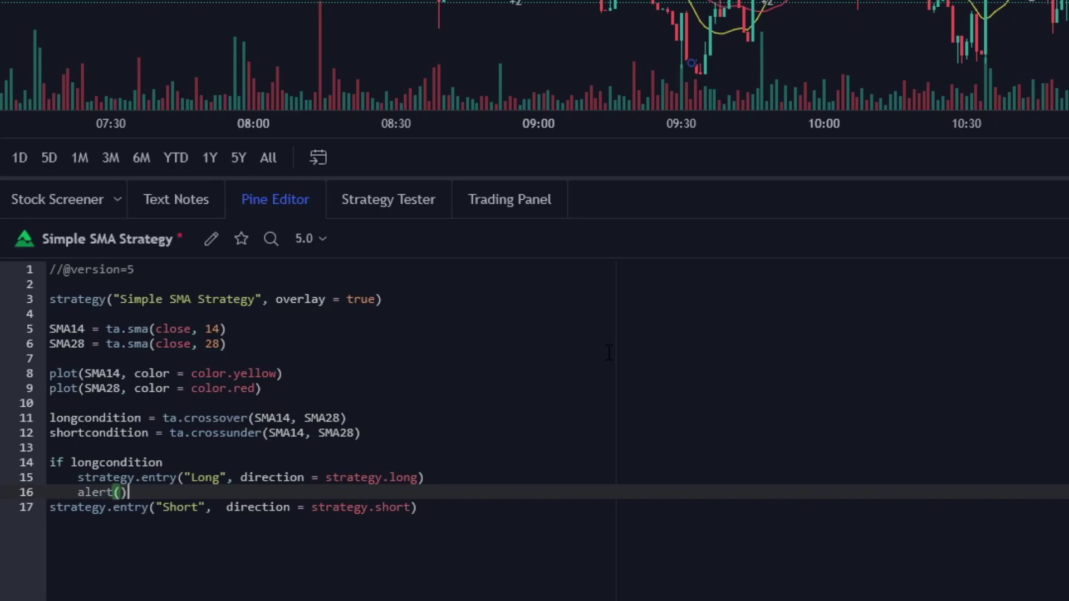
key(Return)
key(BackSpace)
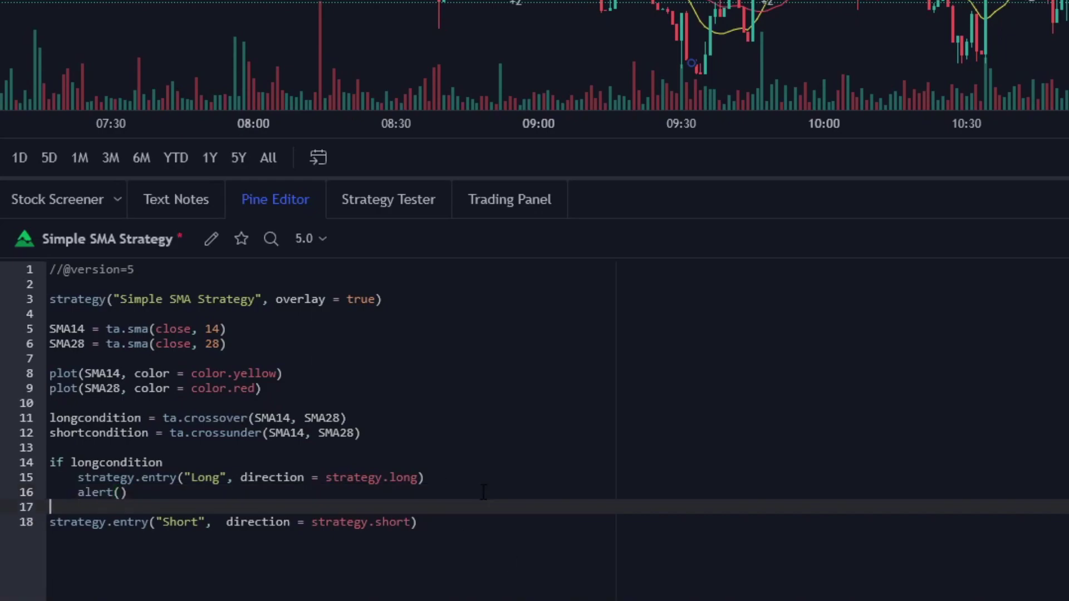
Wrap the Short entry in an 'else if shortcondition' block followed by alert()
text(else if shortcondition)
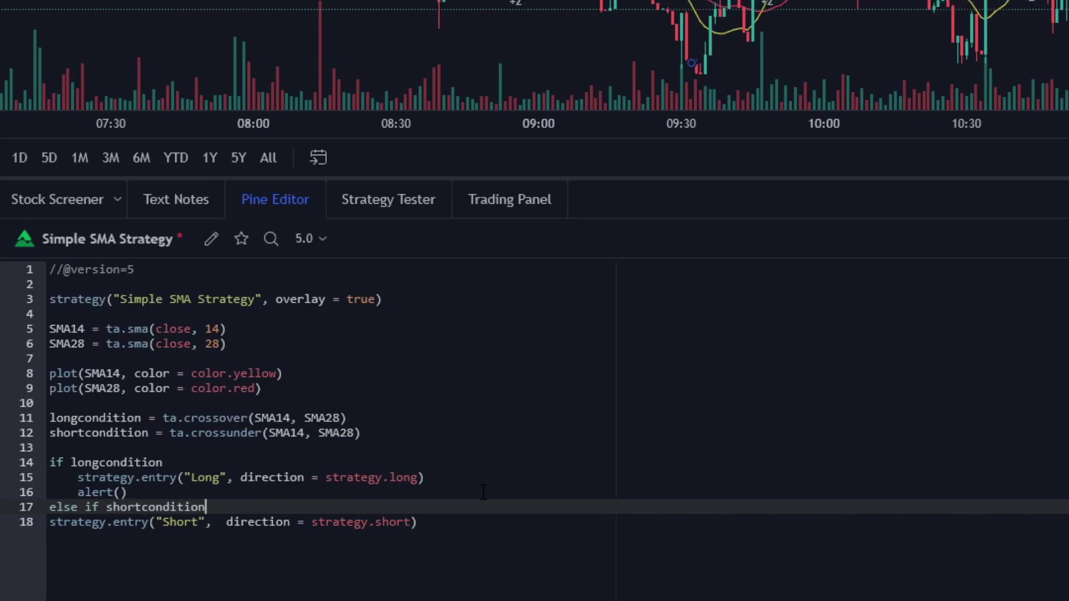
key(Right)
key(Tab)
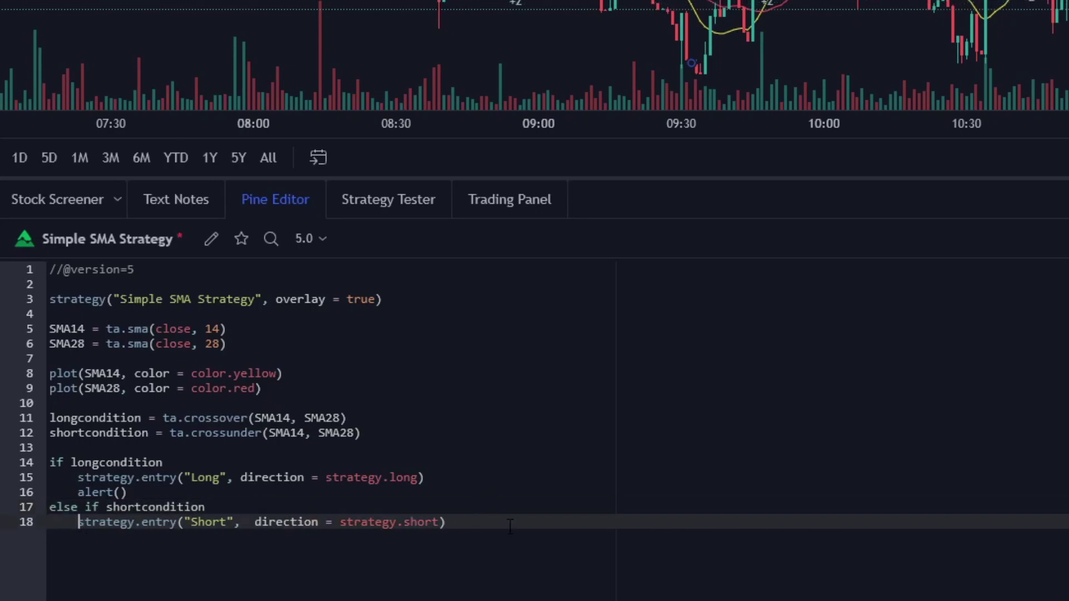
click(527, 527)
key(Return)
text(alert()
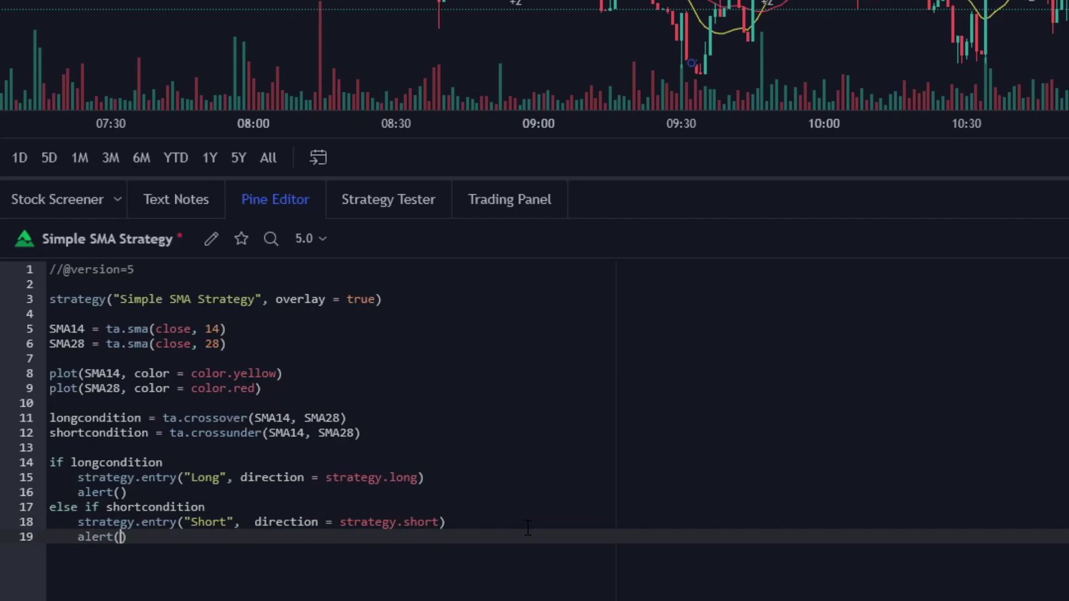
Copy the 3Commas deal-start message for the first alert() call
click(121, 492)
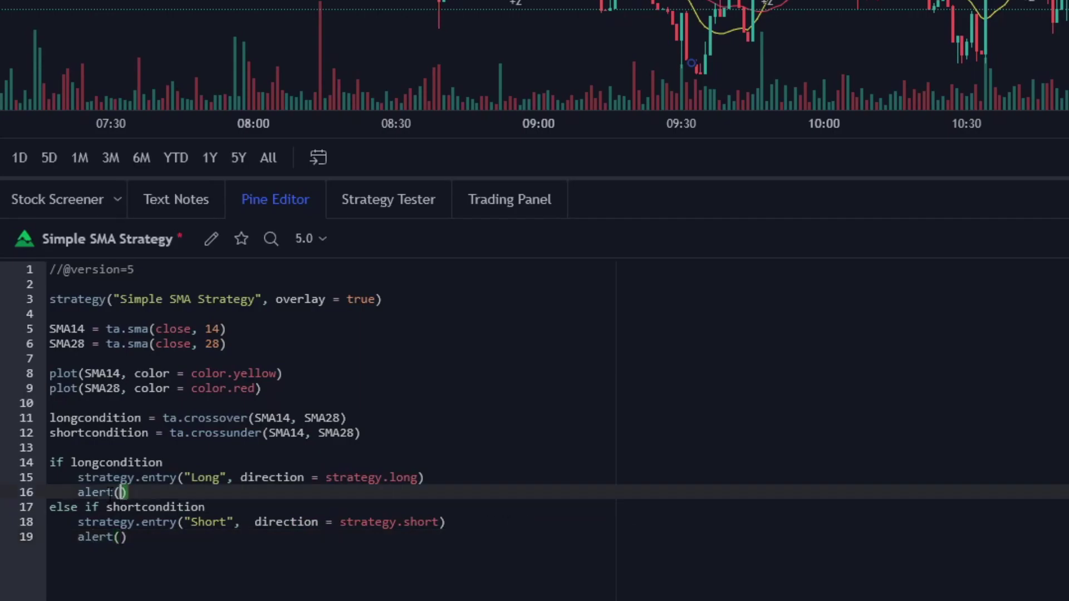
mouse_move(97, 492)
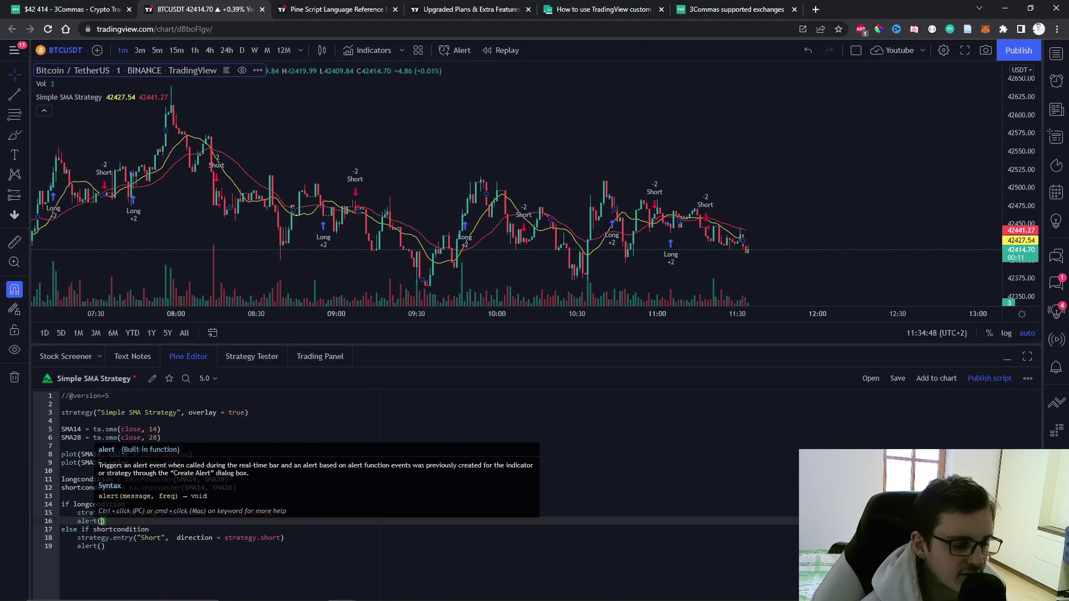
click(63, 7)
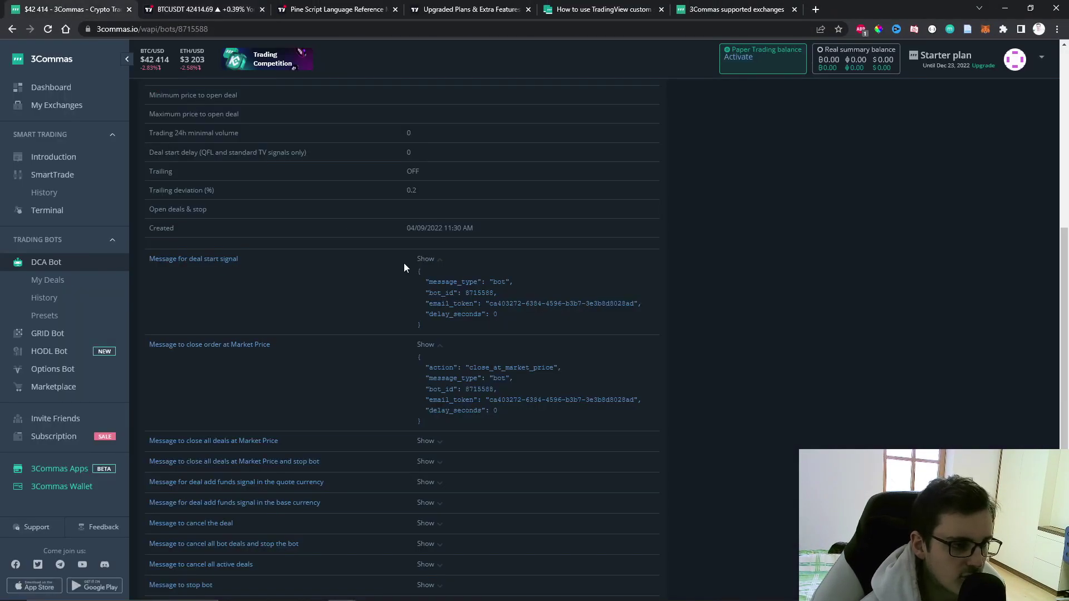
mouse_move(431, 310)
mouse_down()
mouse_move(453, 291)
mouse_move(440, 269)
mouse_move(432, 310)
mouse_up()
click(443, 306)
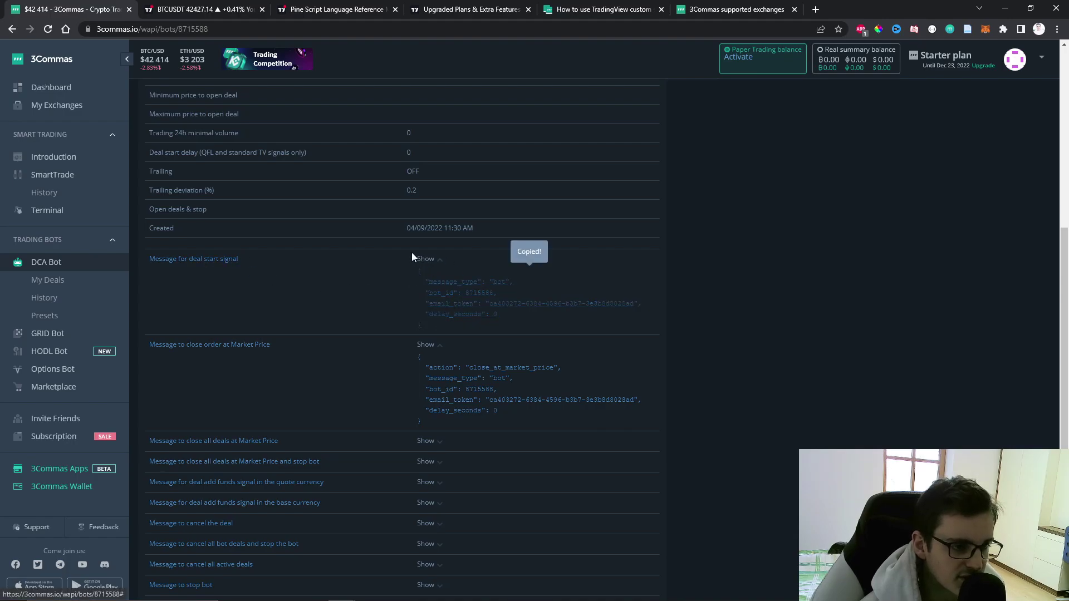
Paste the 3Commas deal-start message into the Long alert() with alert.freq_once_per_bar
click(203, 9)
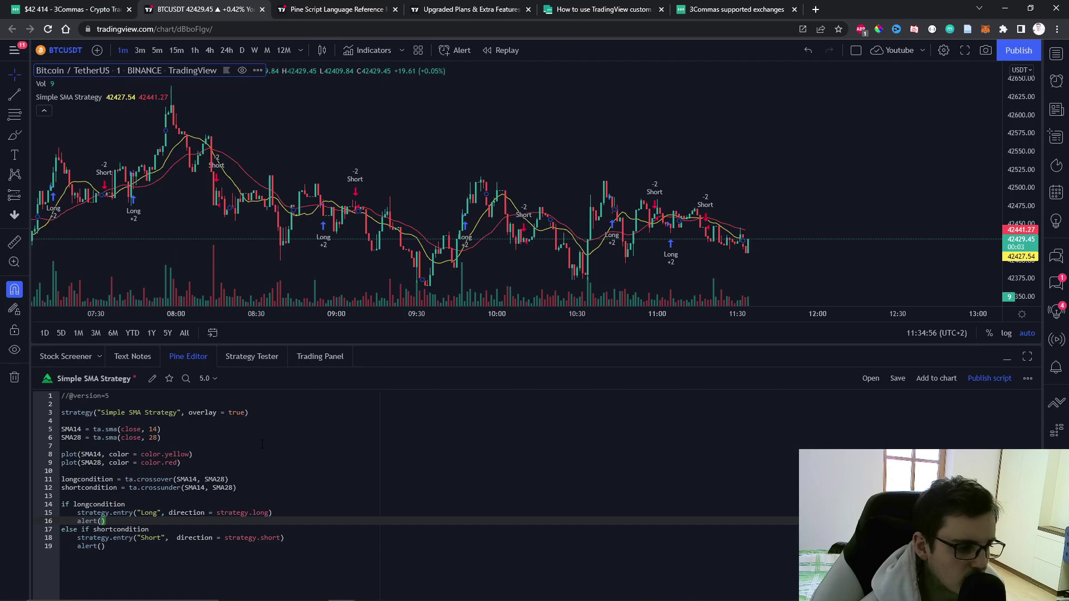
key(ctrl+v)
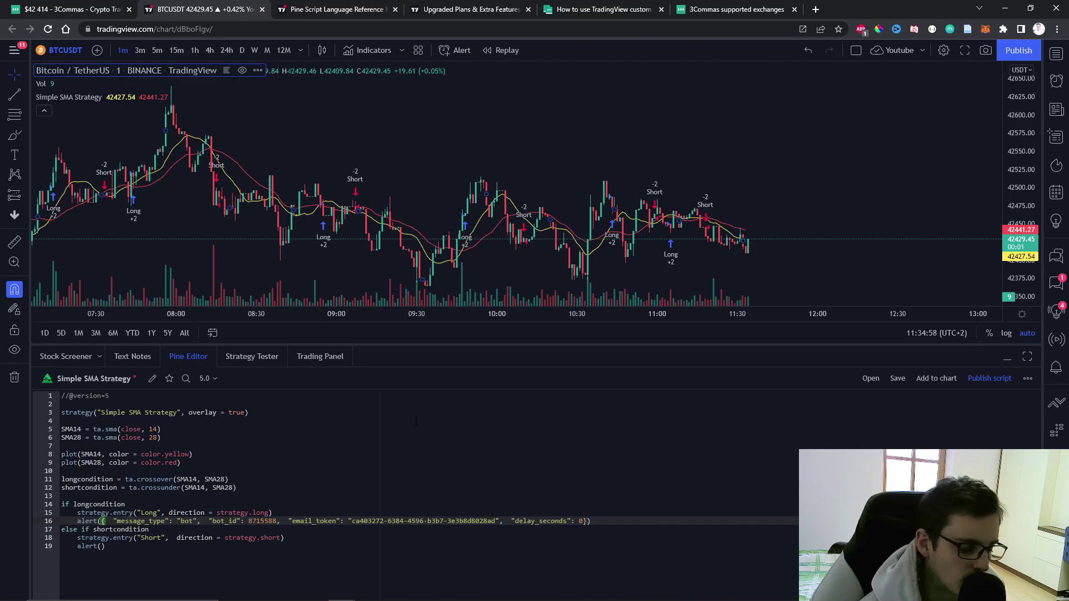
text(, )
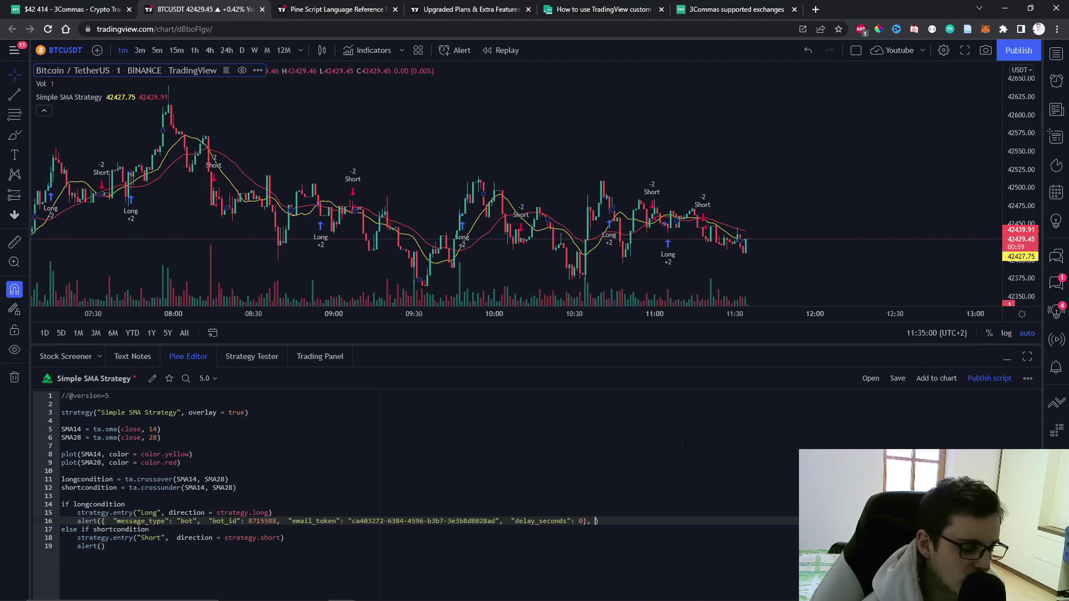
text(alert.)
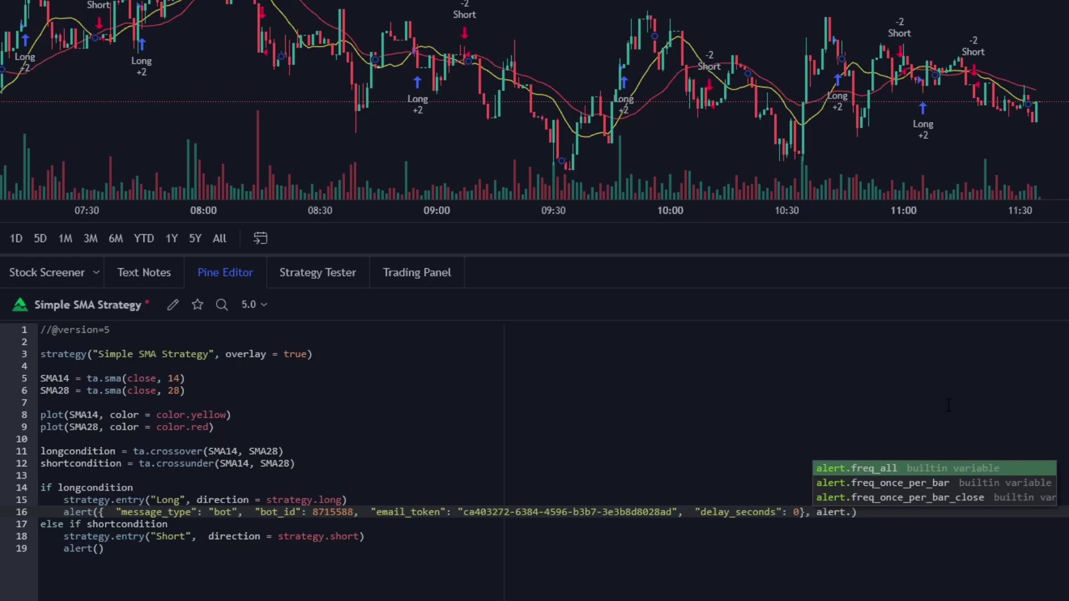
key(Down)
key(Down)
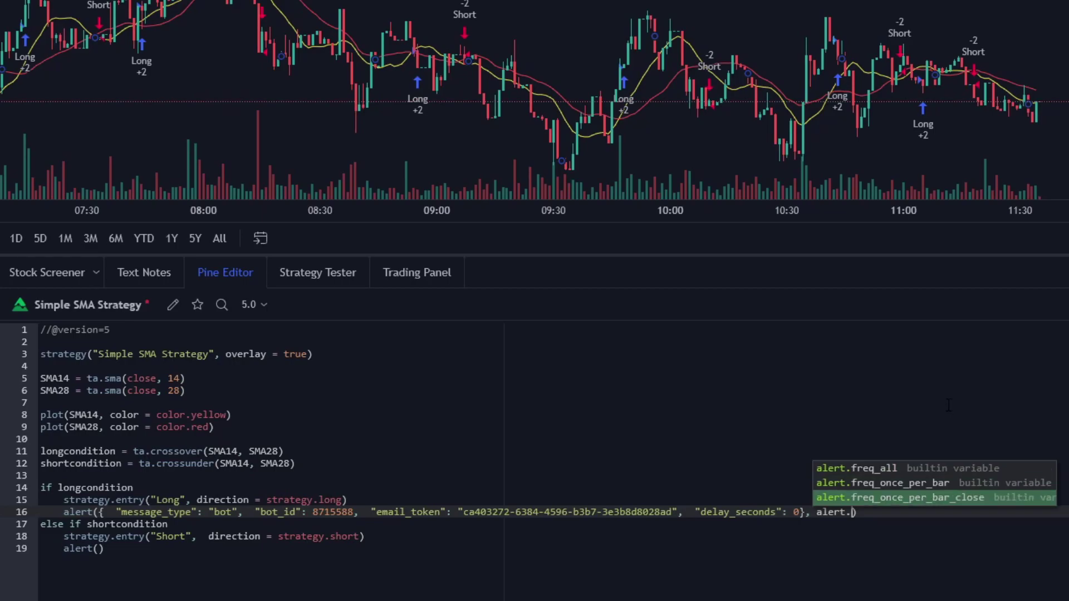
key(Up)
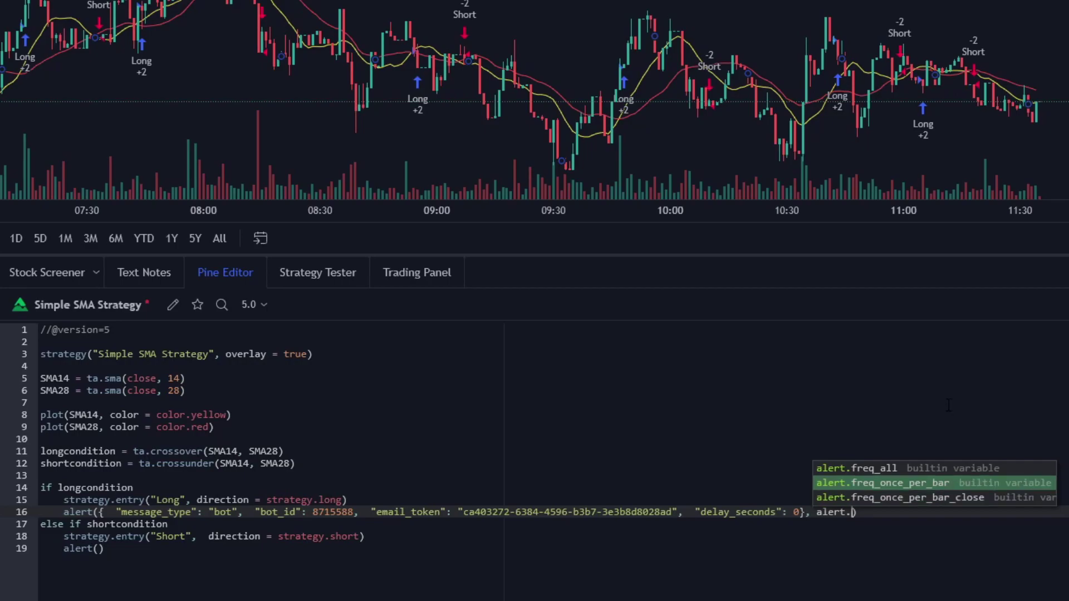
key(Return)
key(Right)
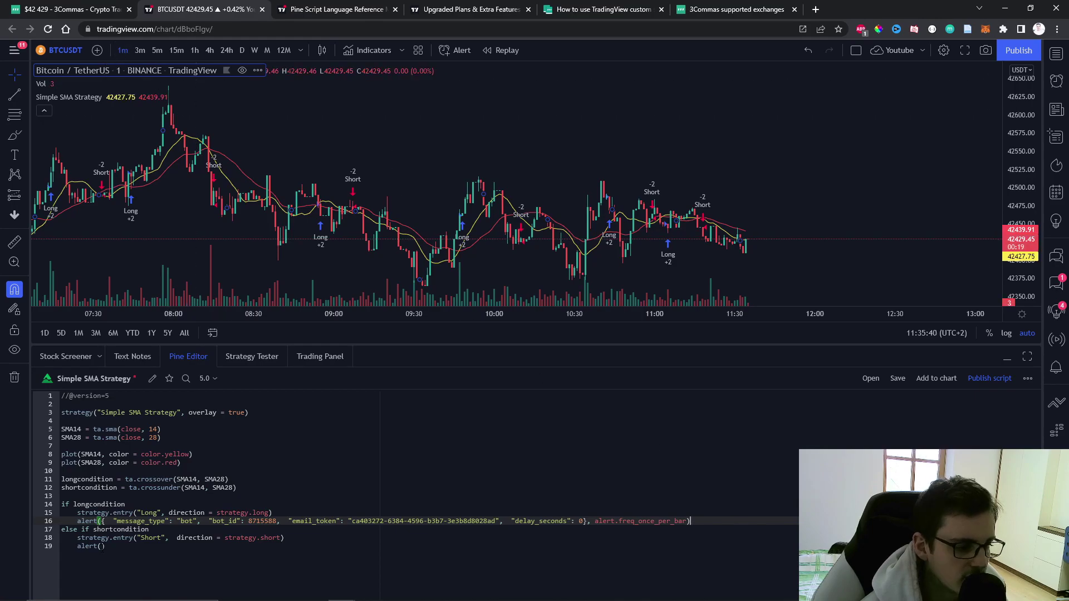
Copy 3Commas' close-at-market-price message and paste it into the Short alert()
click(102, 546)
click(334, 9)
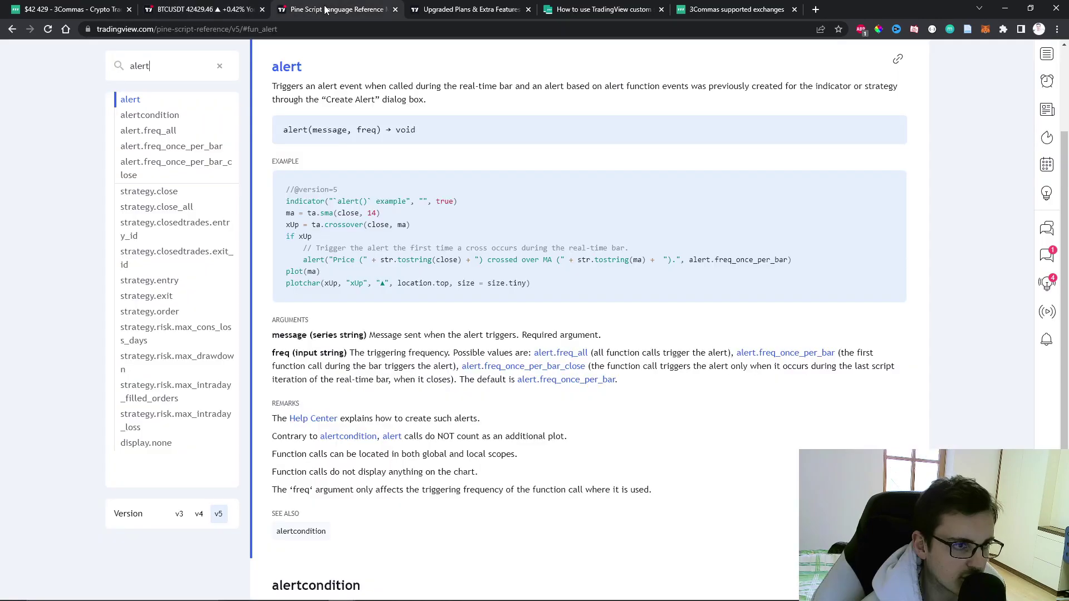
click(67, 9)
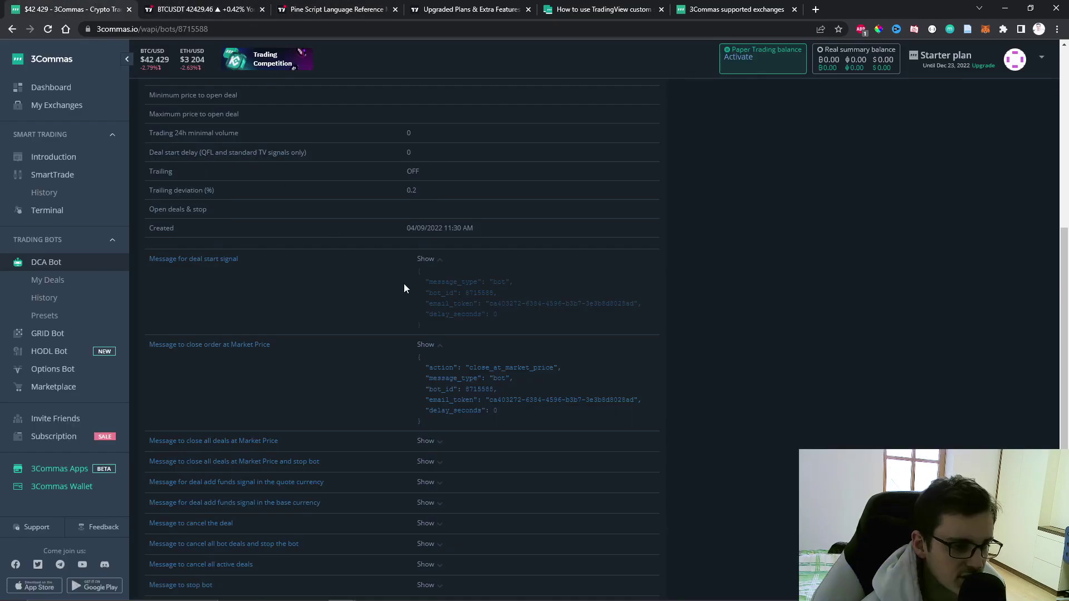
click(466, 391)
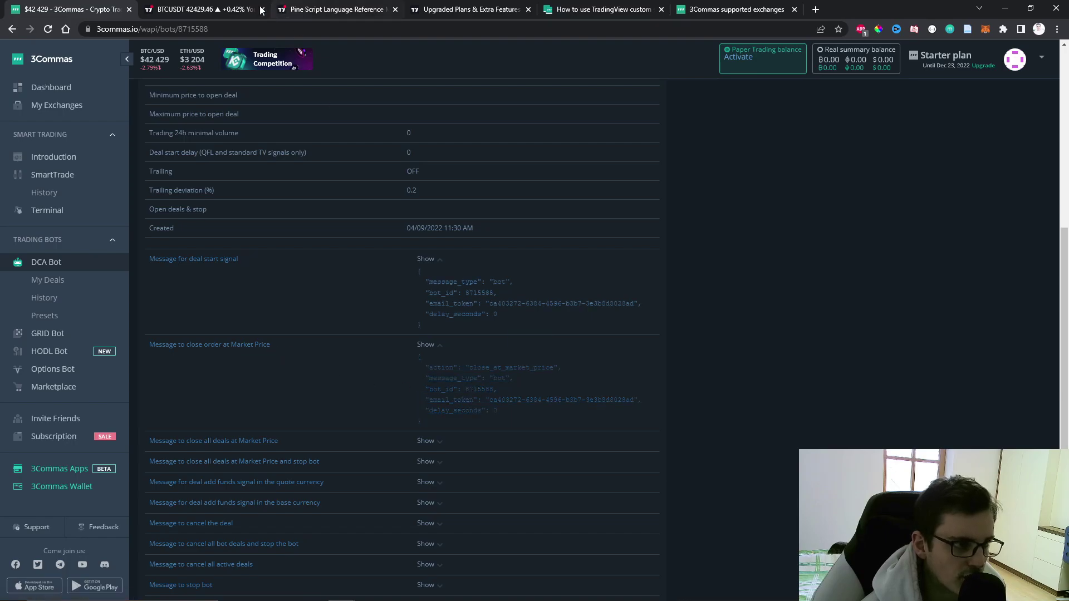
click(211, 10)
key(ctrl+v)
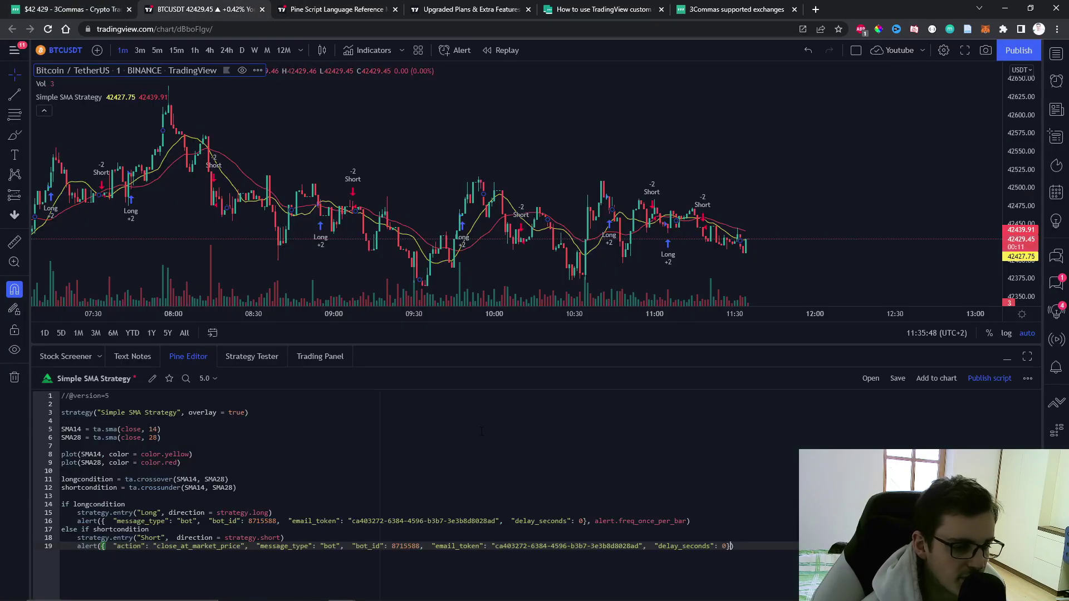
Add alert.freq_once_per_bar to the line 19 alert() and save the script, which fails to compile
text(, alert.)
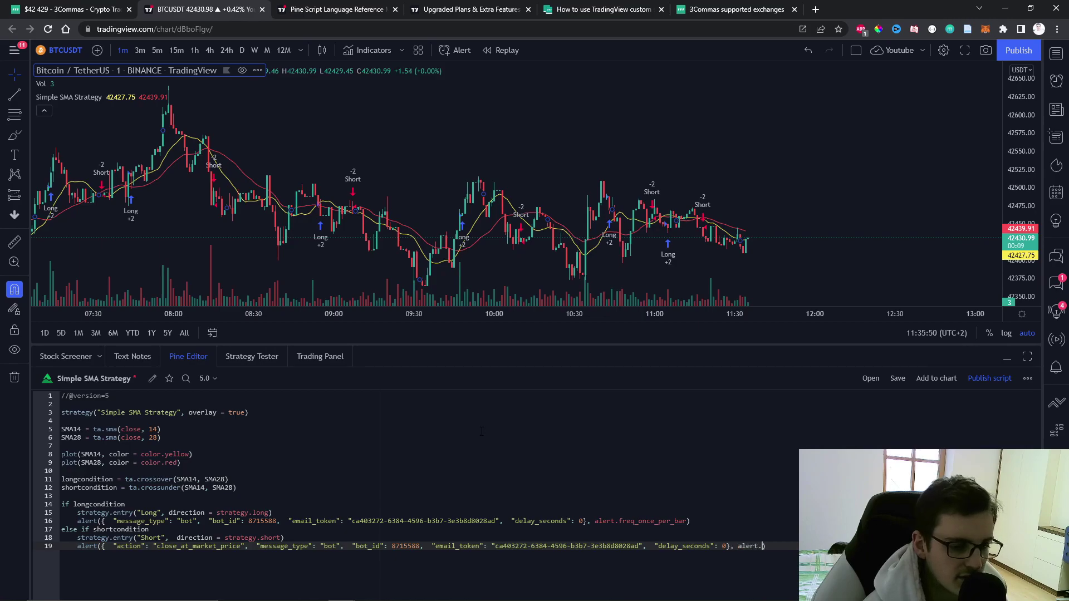
key(Return)
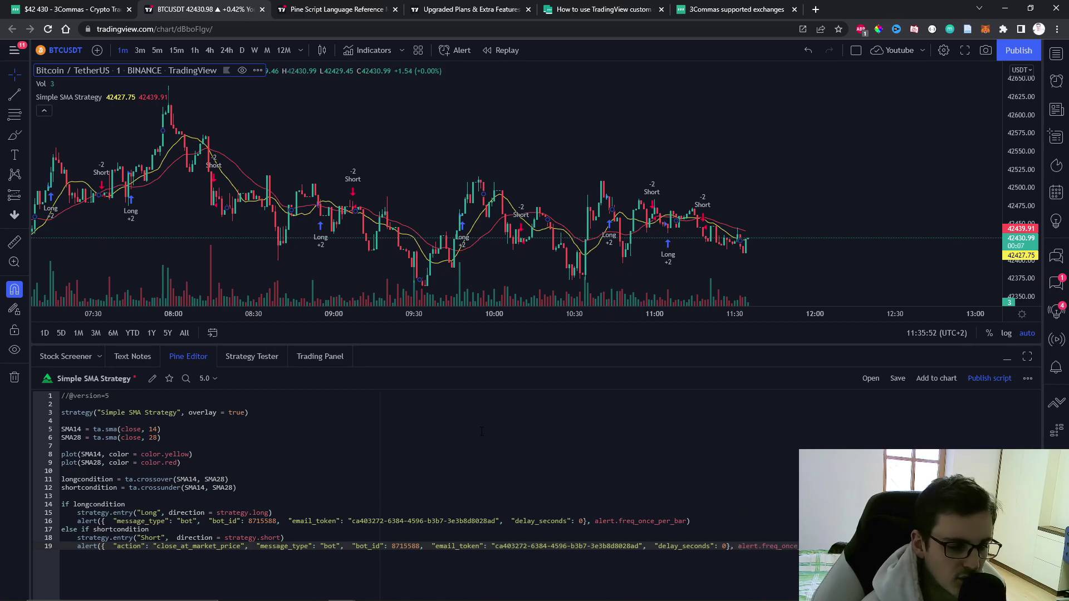
key(Up)
key(Up)
key(Up)
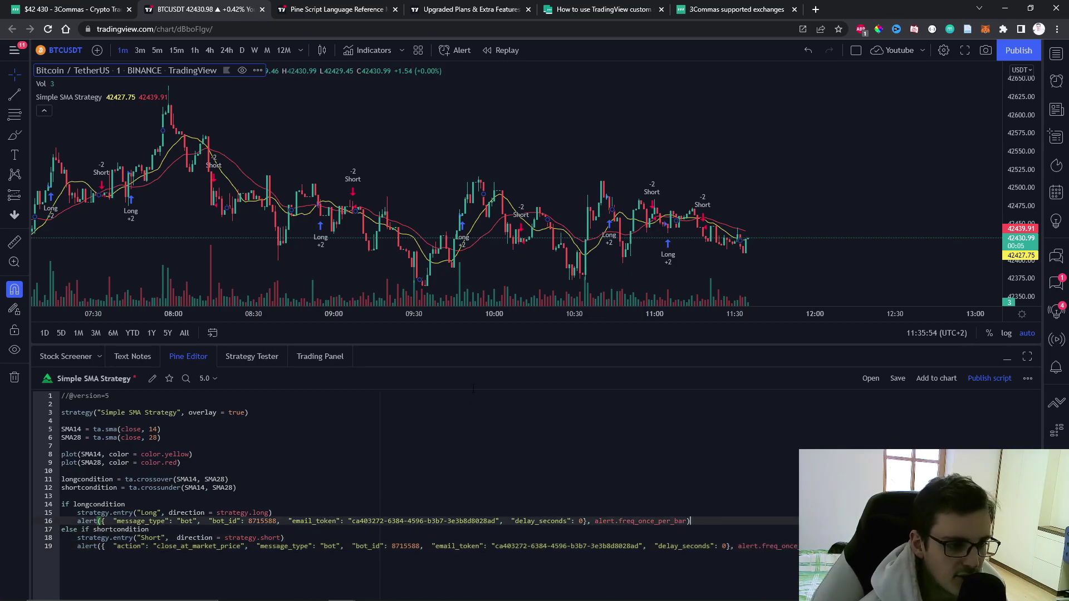
drag(465, 345, 466, 319)
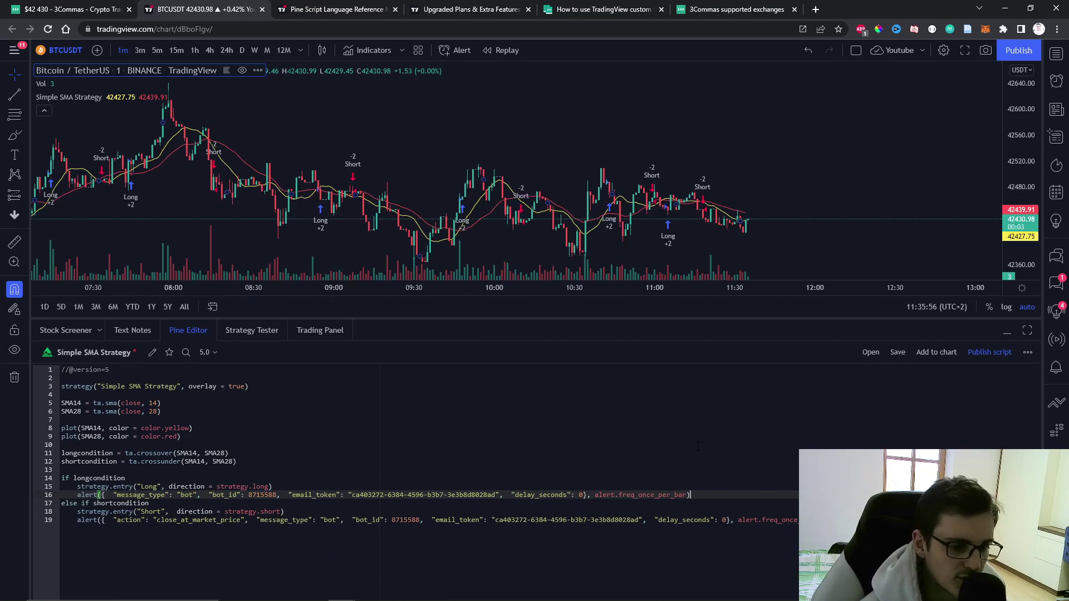
key(ctrl+s)
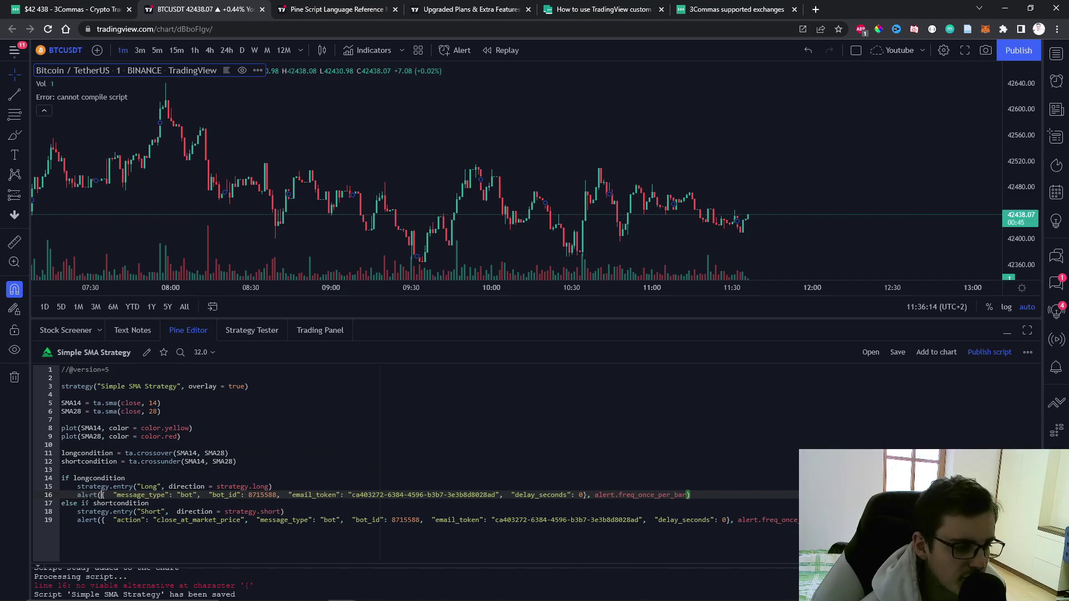
Wrap the JSON message in the line 16 alert() in single quotes
mouse_move(88, 495)
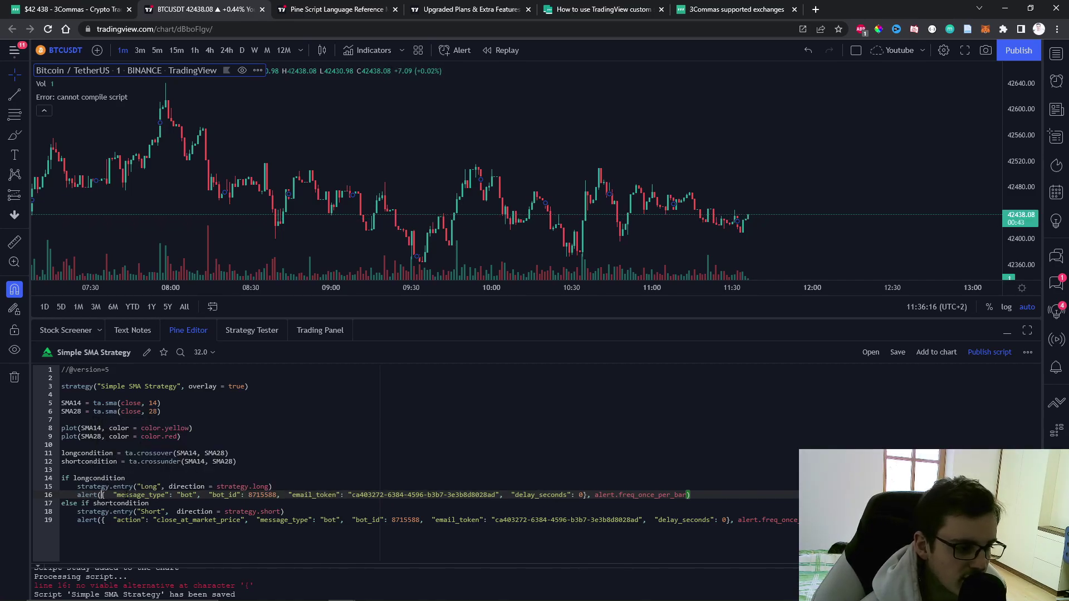
drag(101, 495, 588, 495)
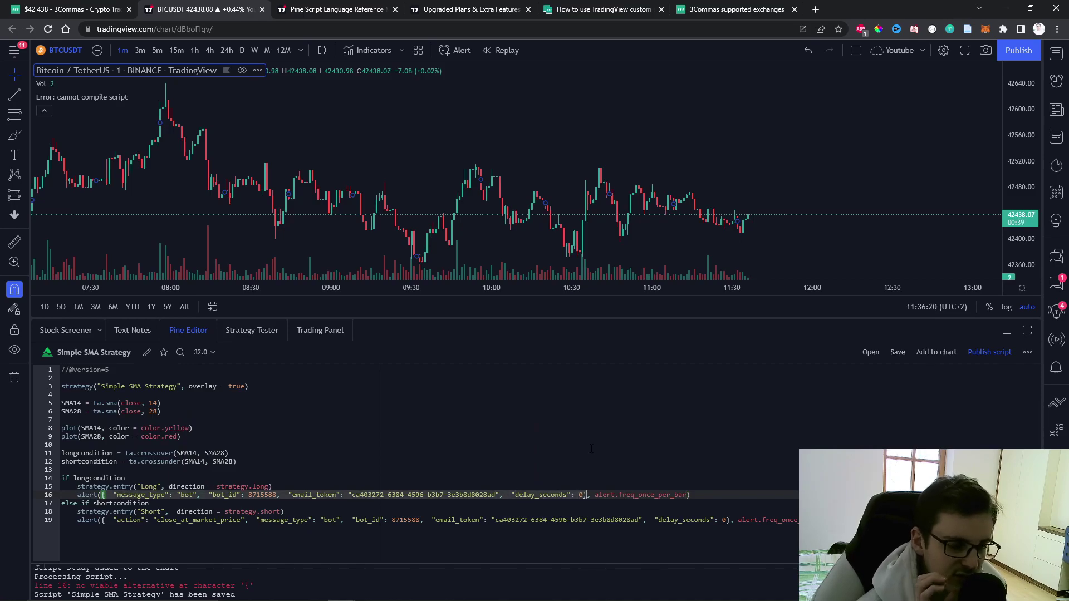
click(103, 495)
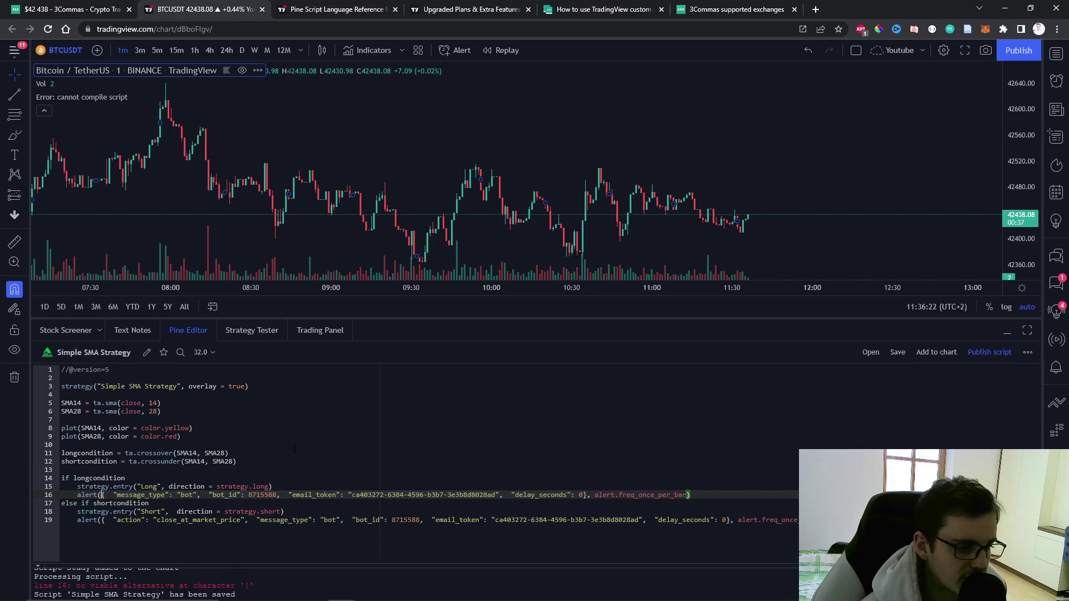
text(')
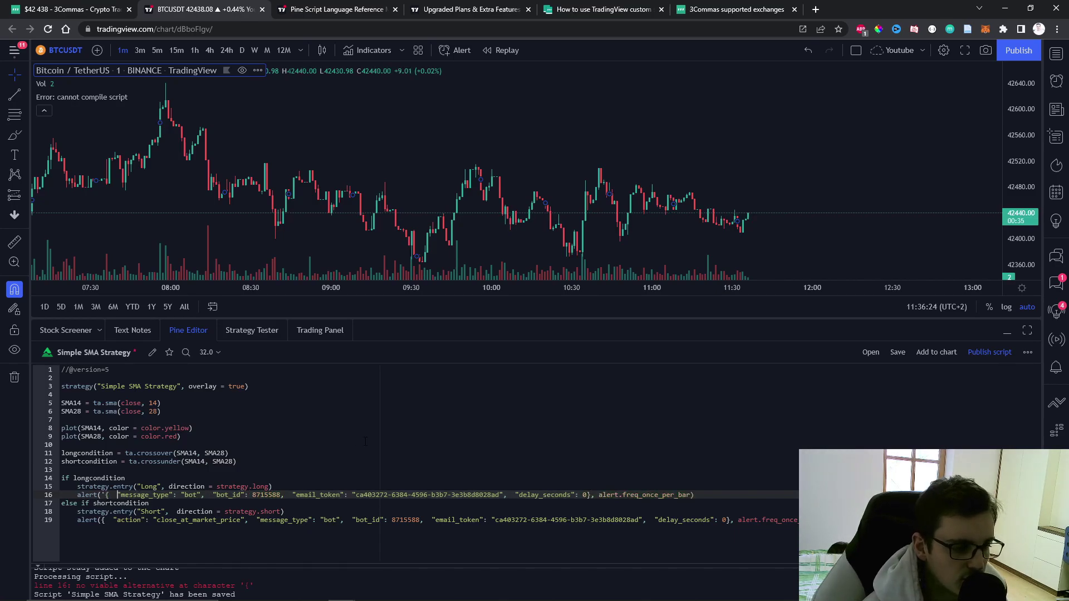
key(Right)
key(Right)
key(Right)
key(Right)
key(Right)
key(Right)
key(Right)
key(Right)
key(Right)
key(Right)
key(Right)
key(Right)
key(Right)
key(Right)
key(Right)
key(Right)
key(Right)
key(Right)
key(Right)
key(Right)
Wrap the line 19 alert() message in single quotes and save the script again
key(Right)
key(Right)
key(Right)
key(Right)
key(Right)
key(Right)
key(Right)
key(Right)
key(Right)
key(Right)
key(Right)
key(Right)
key(Right)
key(Right)
key(Right)
key(Right)
key(Right)
key(Right)
key(Right)
key(Right)
key(Right)
key(Right)
key(Right)
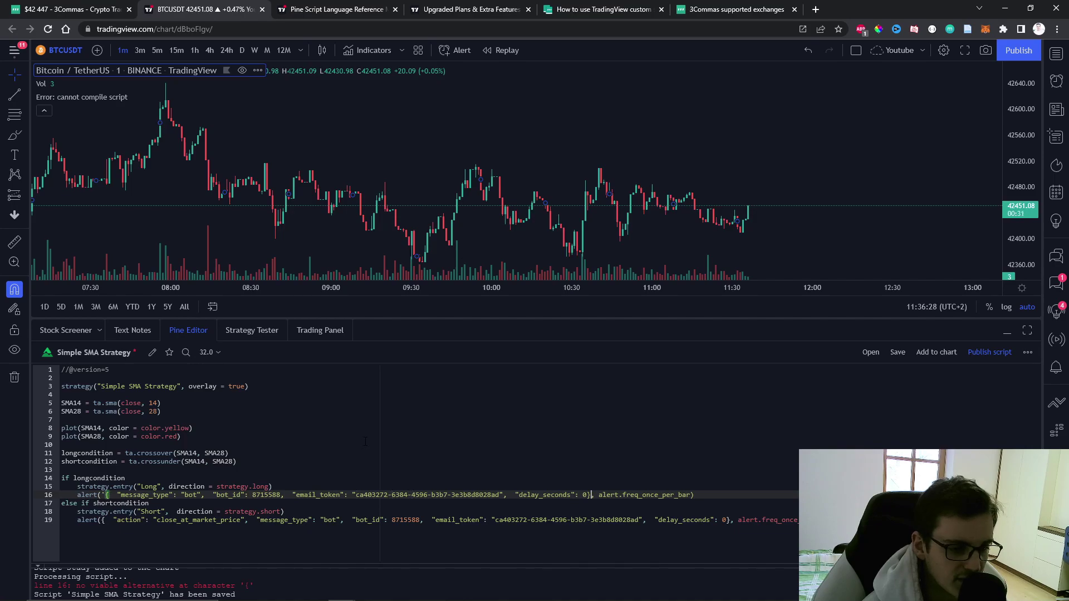
text(')
key(Down)
key(Down)
key(Down)
key(Home)
key(Right)
key(Right)
key(Right)
key(Right)
key(Right)
key(Right)
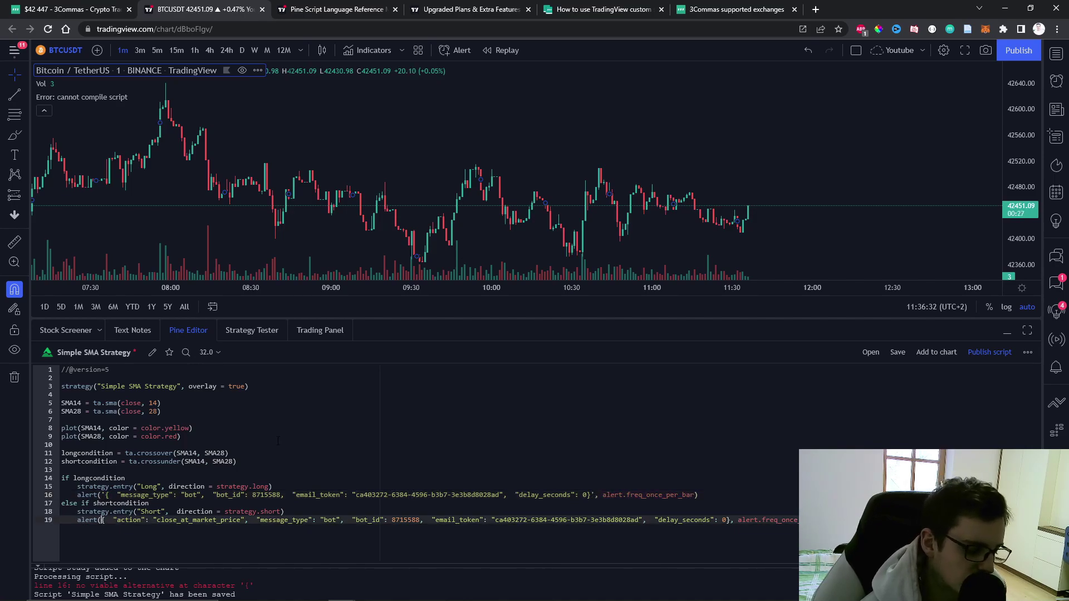
text(')
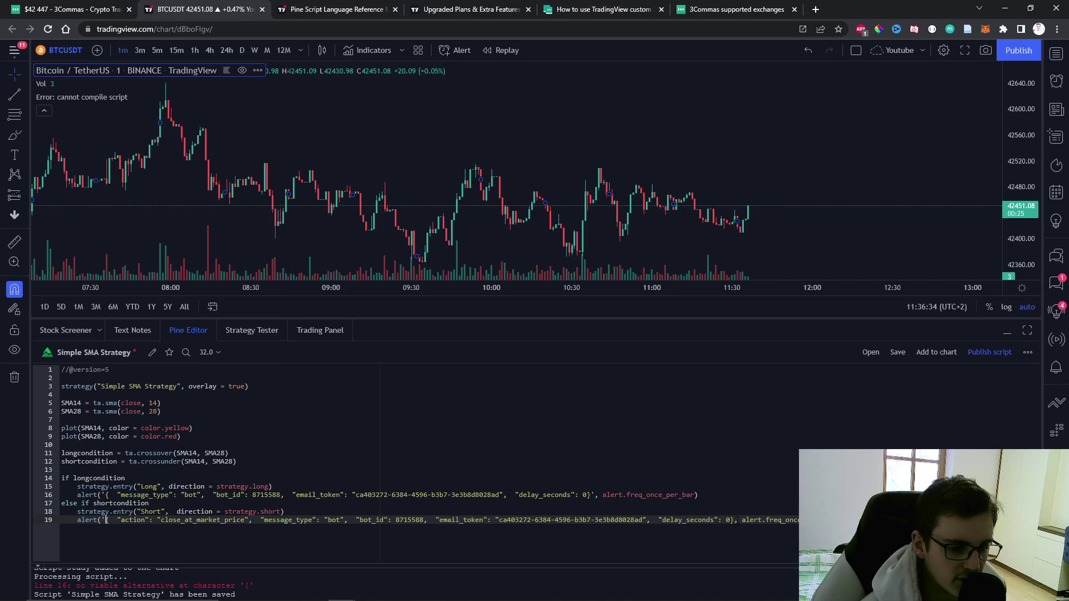
click(736, 520)
text(')
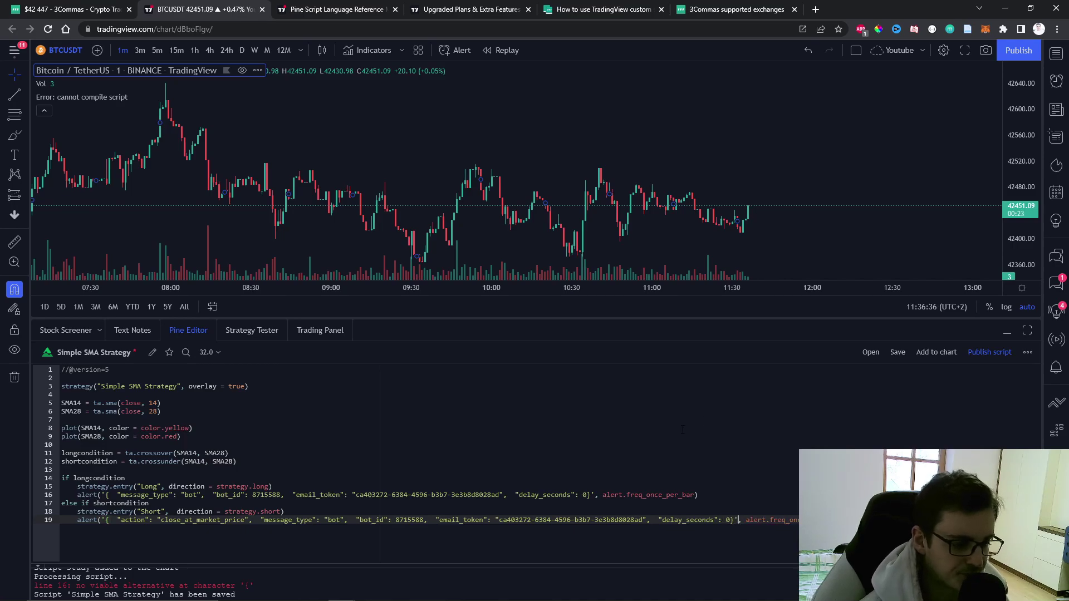
key(ctrl+s)
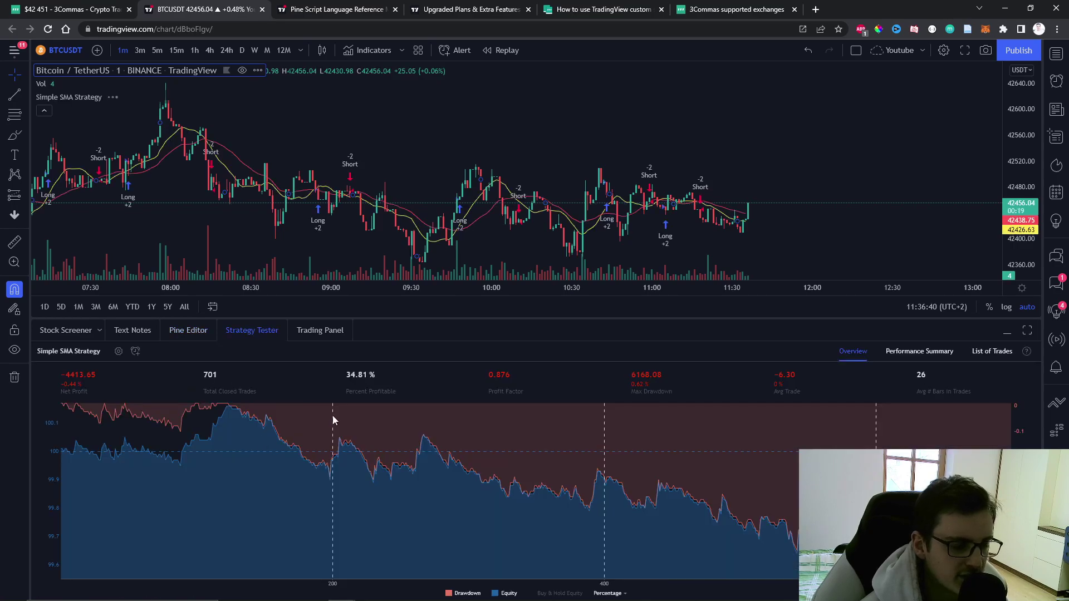
Show the script code and latest strategy trades, then bring up the empty Alerts panel
click(182, 333)
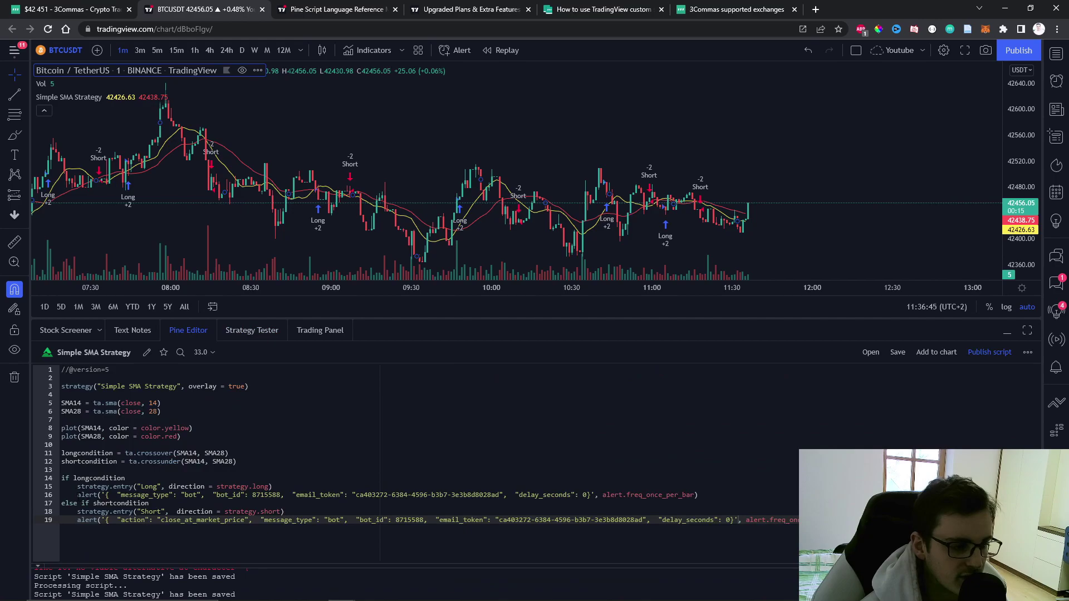
drag(525, 318, 526, 311)
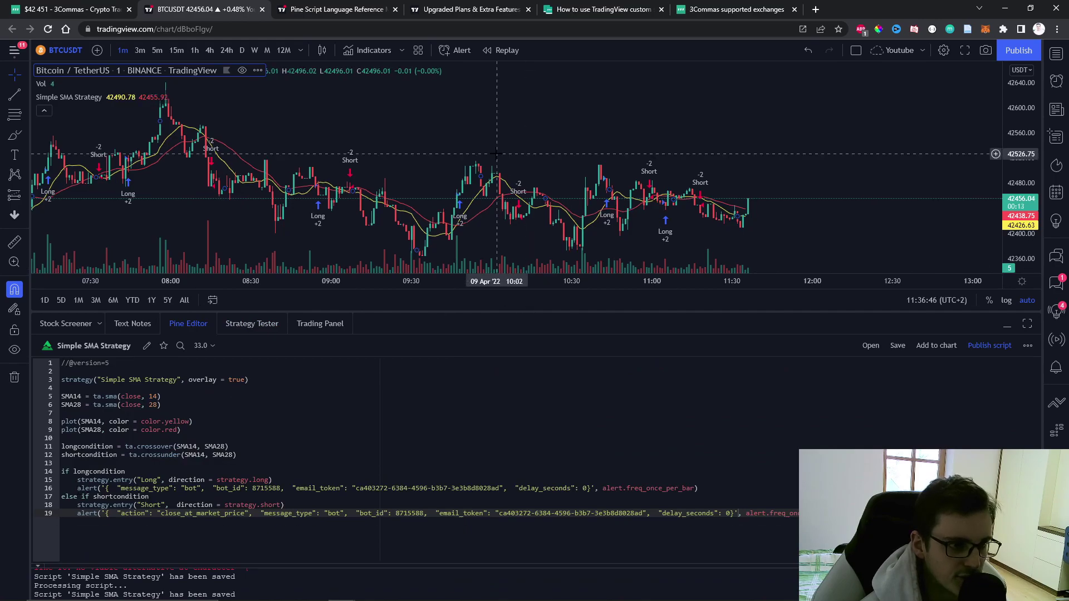
drag(518, 143, 456, 141)
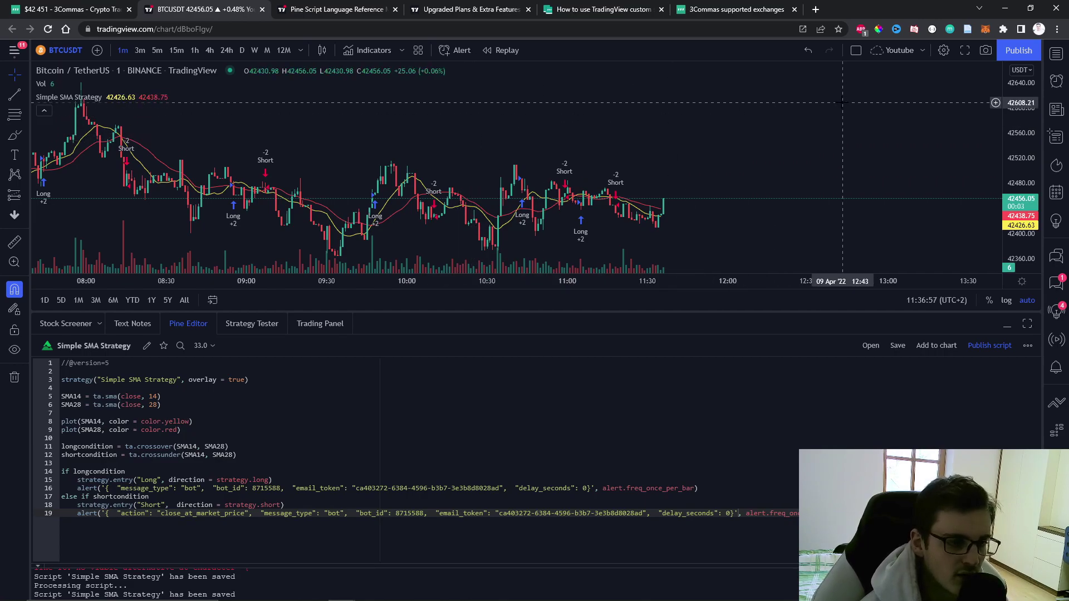
click(1056, 82)
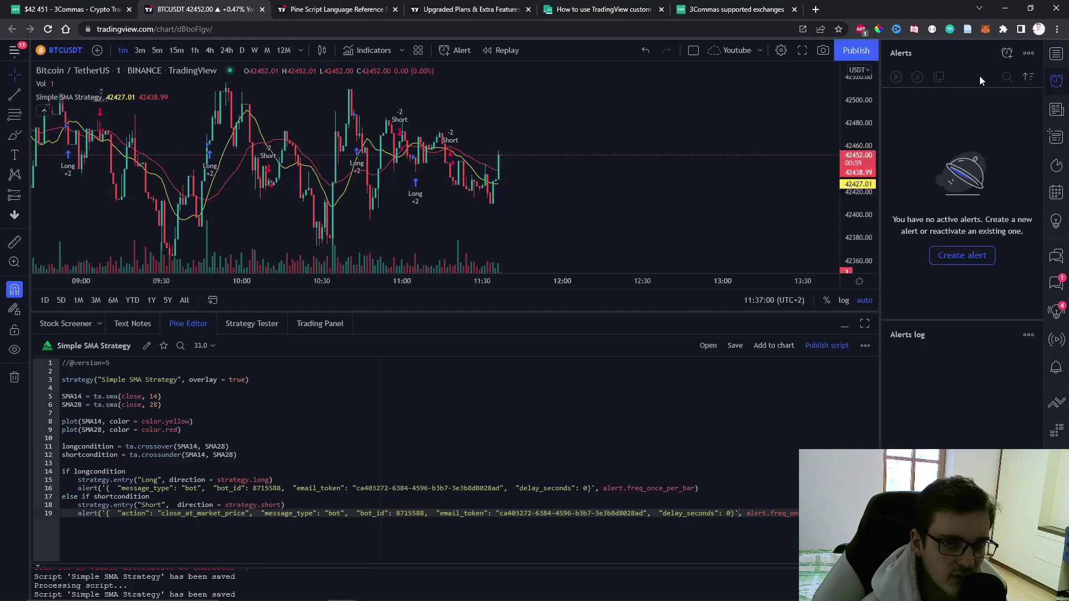
Start a new alert on the Simple SMA Strategy, triggered only by alert() function calls
click(1006, 54)
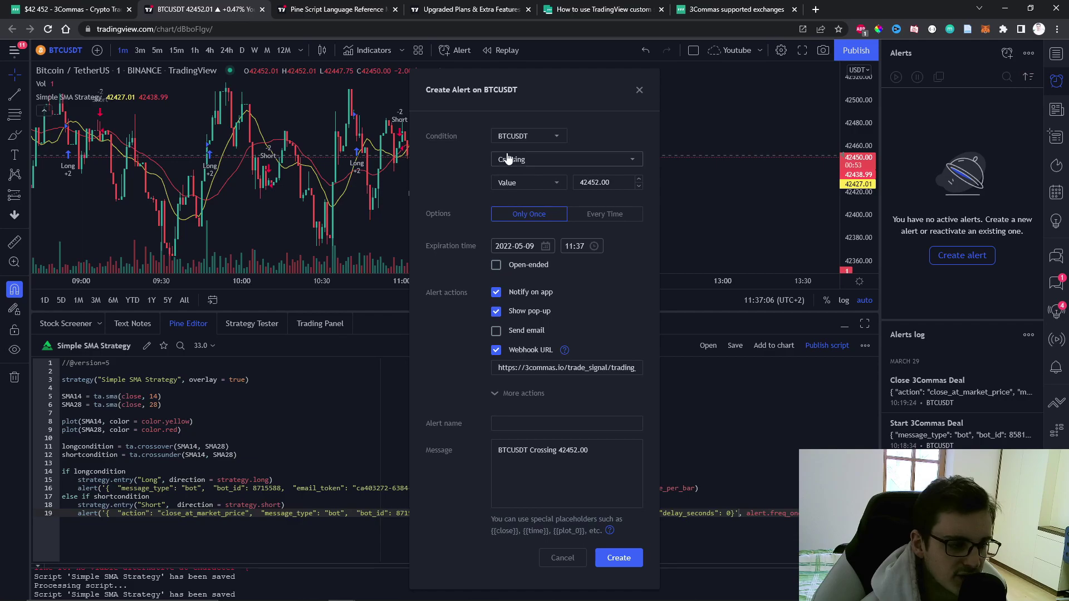
click(533, 136)
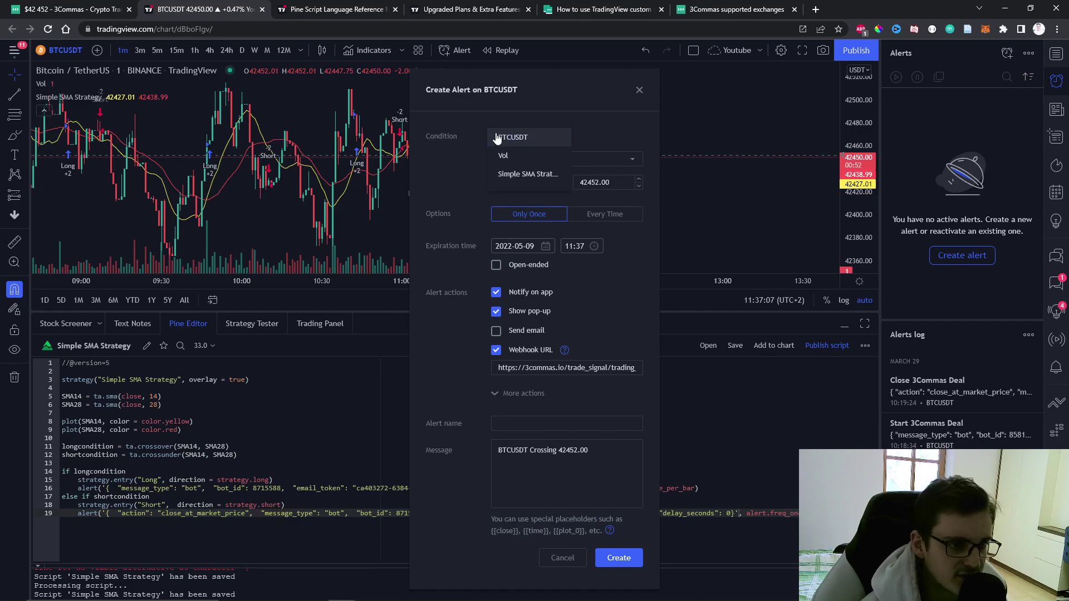
click(530, 175)
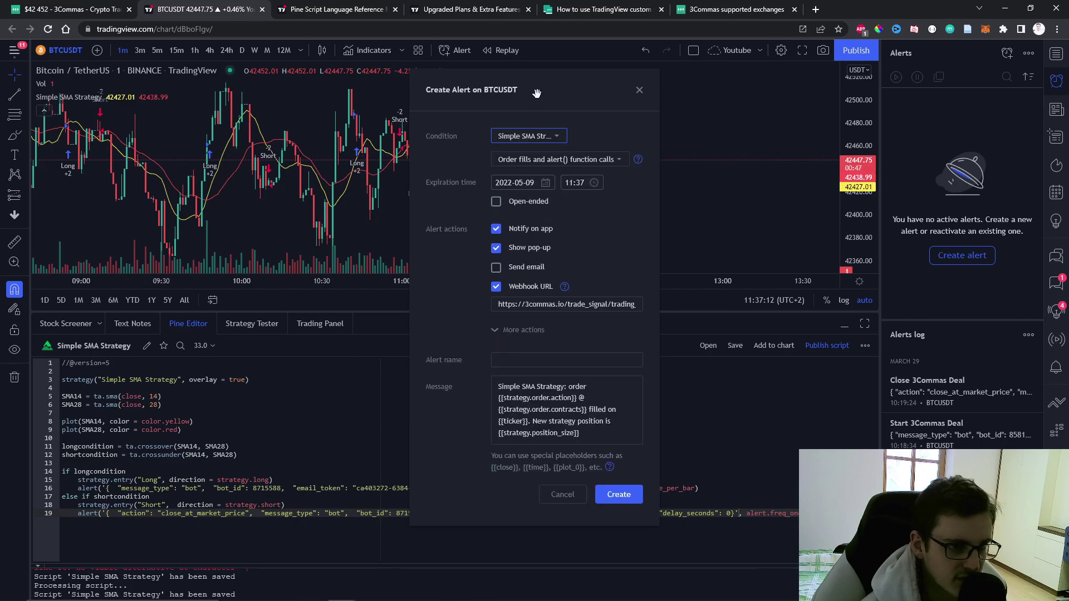
click(571, 155)
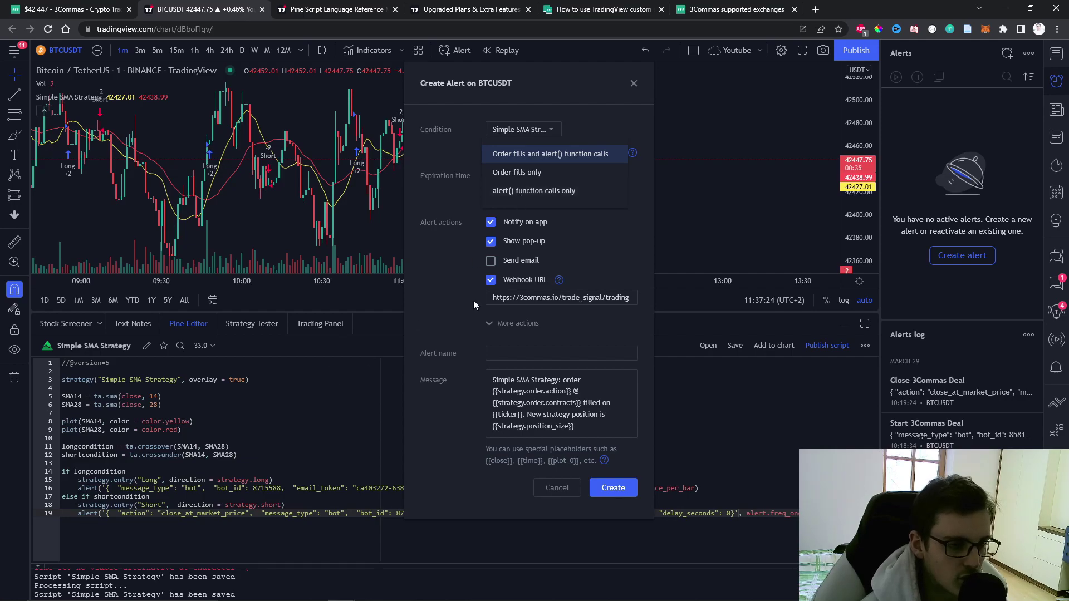
click(533, 191)
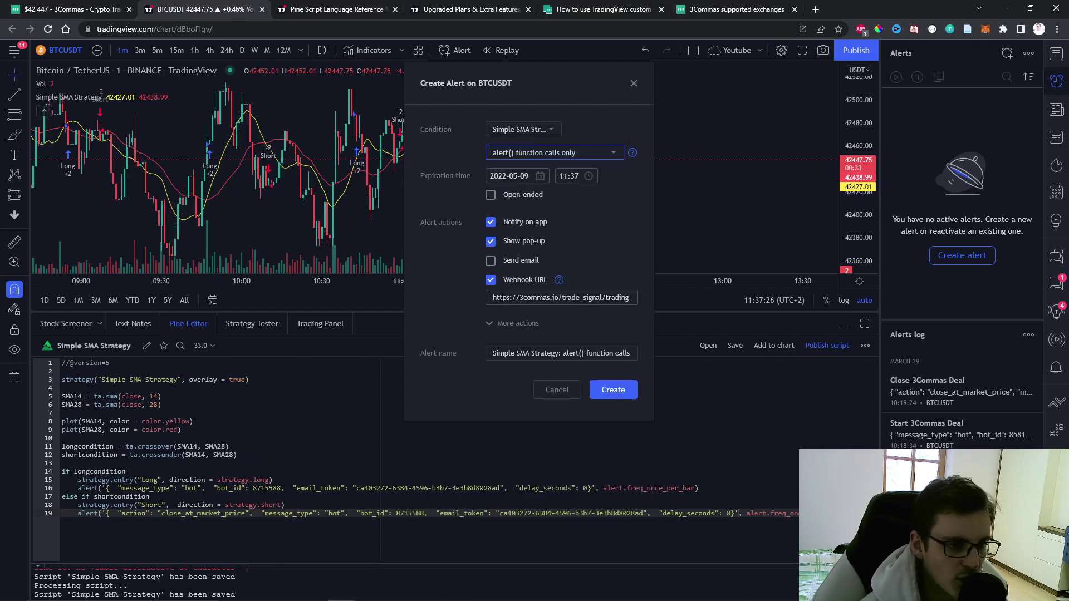
Put the 3Commas webhook link from the help article into Webhook URL and create the alert
triple_click(589, 297)
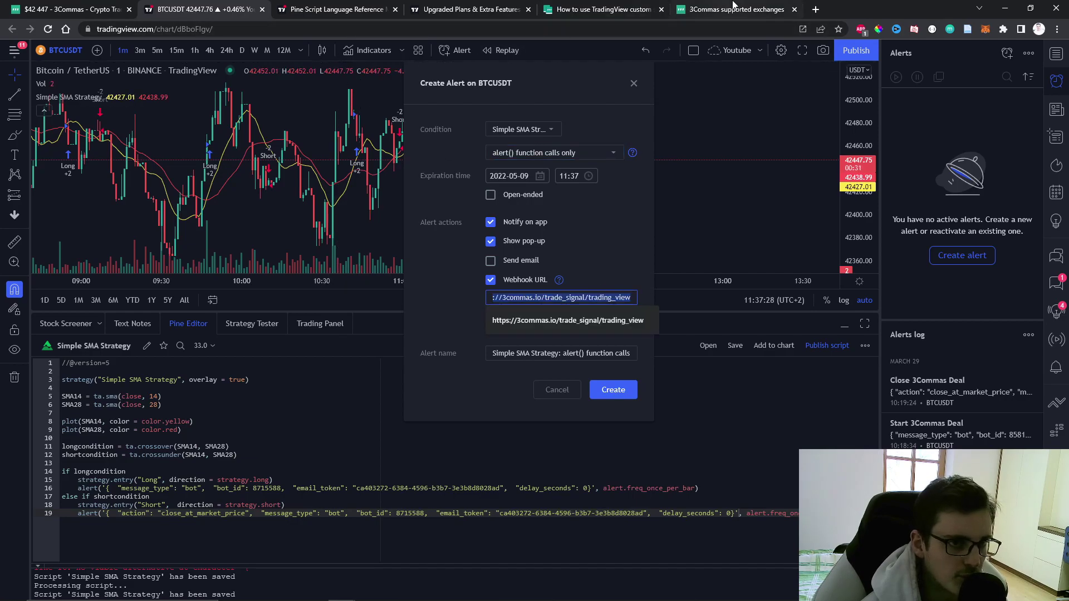
click(606, 6)
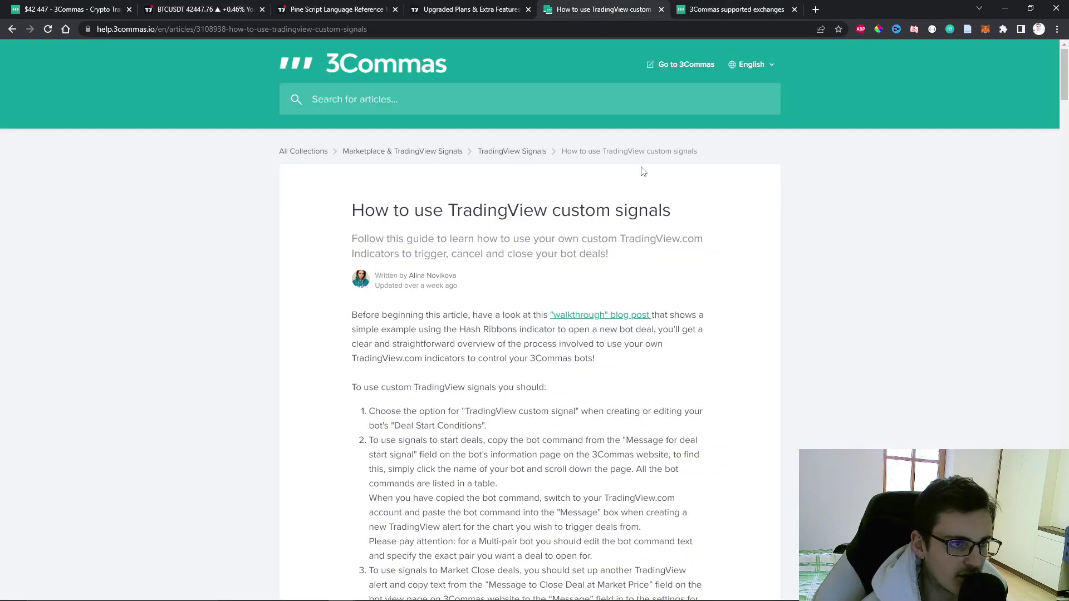
scroll(757, 376, down, 15)
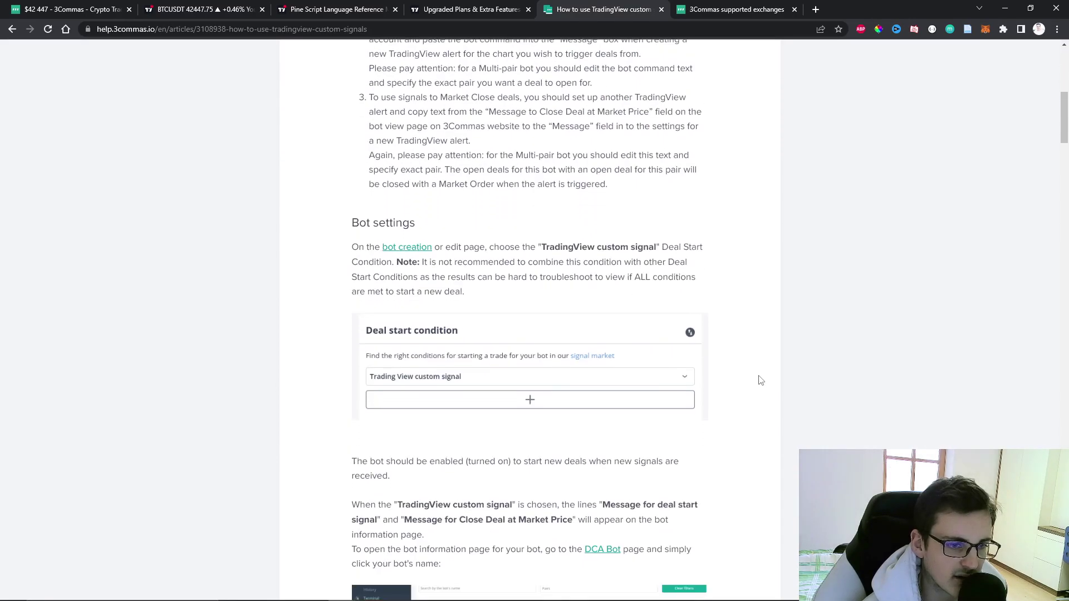
scroll(762, 377, down, 20)
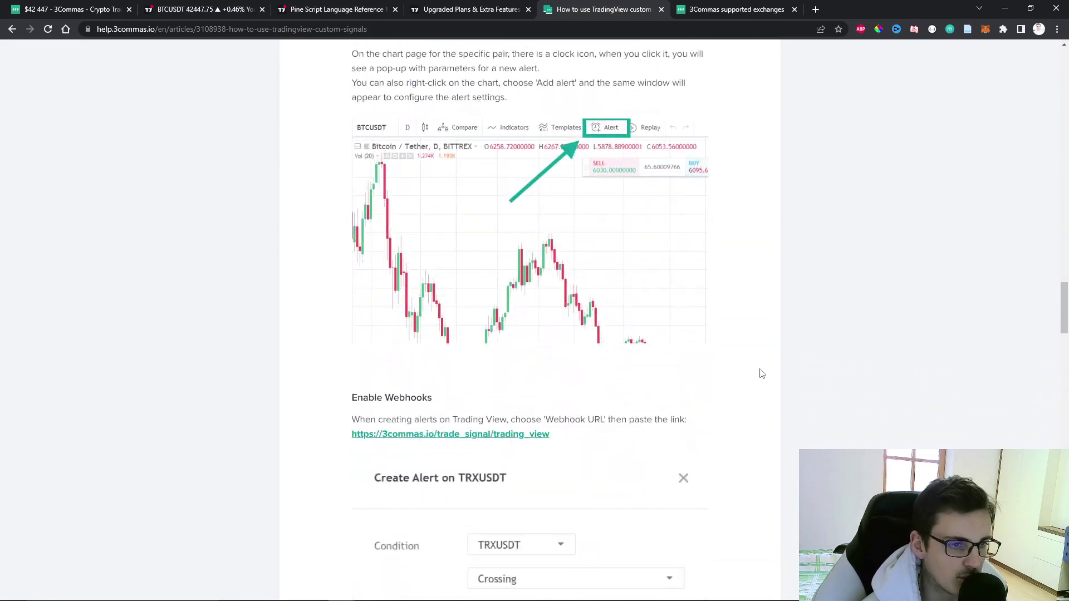
drag(551, 158, 343, 154)
key(ctrl+c)
key(ctrl+1)
key(ctrl+2)
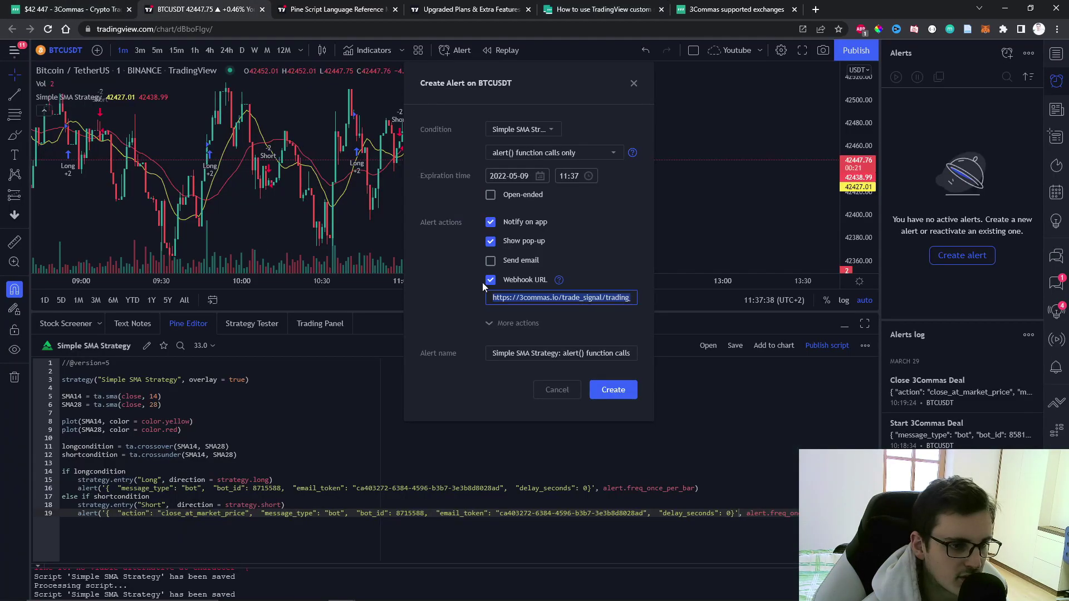
key(ctrl+v)
click(525, 384)
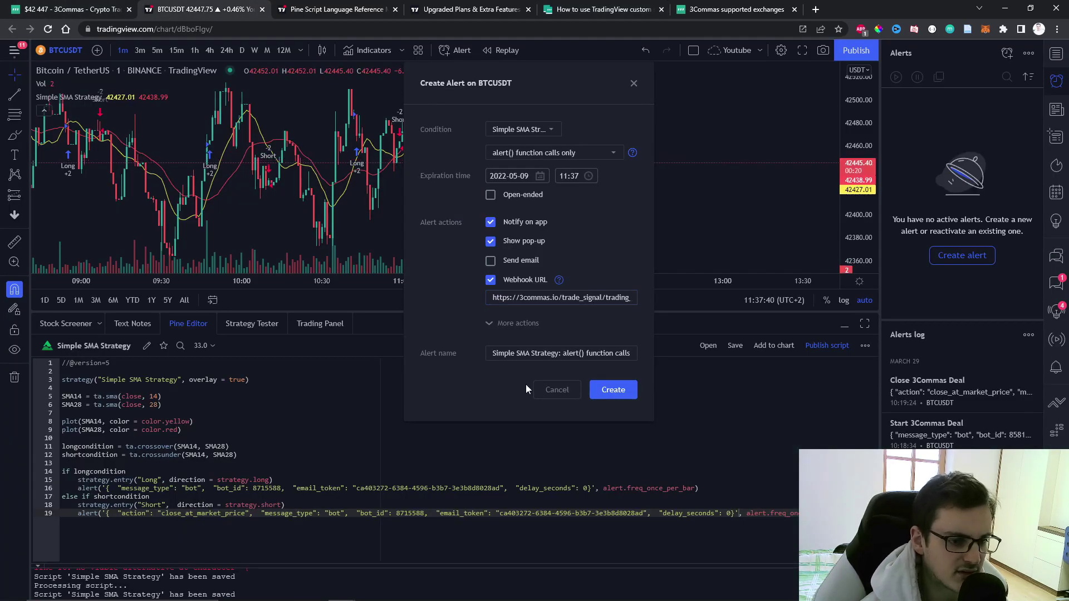
click(613, 390)
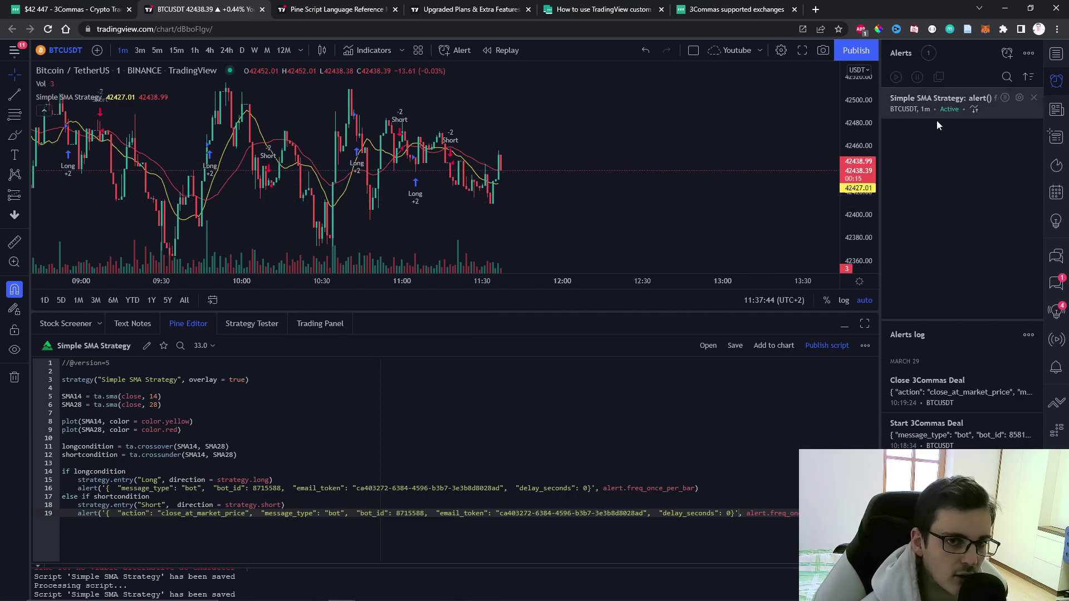
click(88, 10)
Start the TradingView Custom Strategy Bot in 3Commas and confirm it
scroll(641, 281, up, 7)
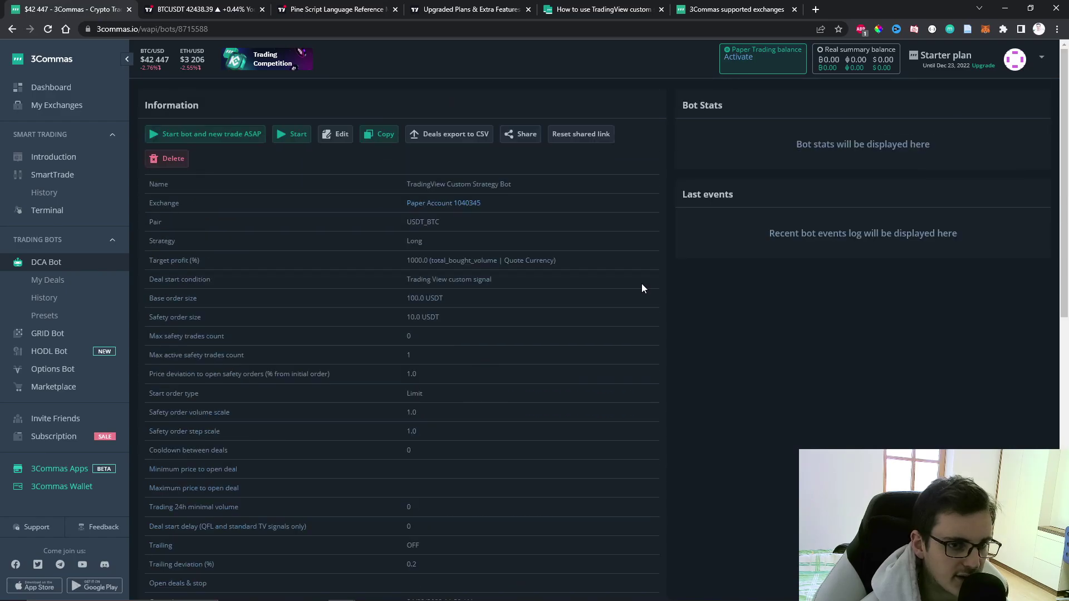
click(294, 134)
click(589, 365)
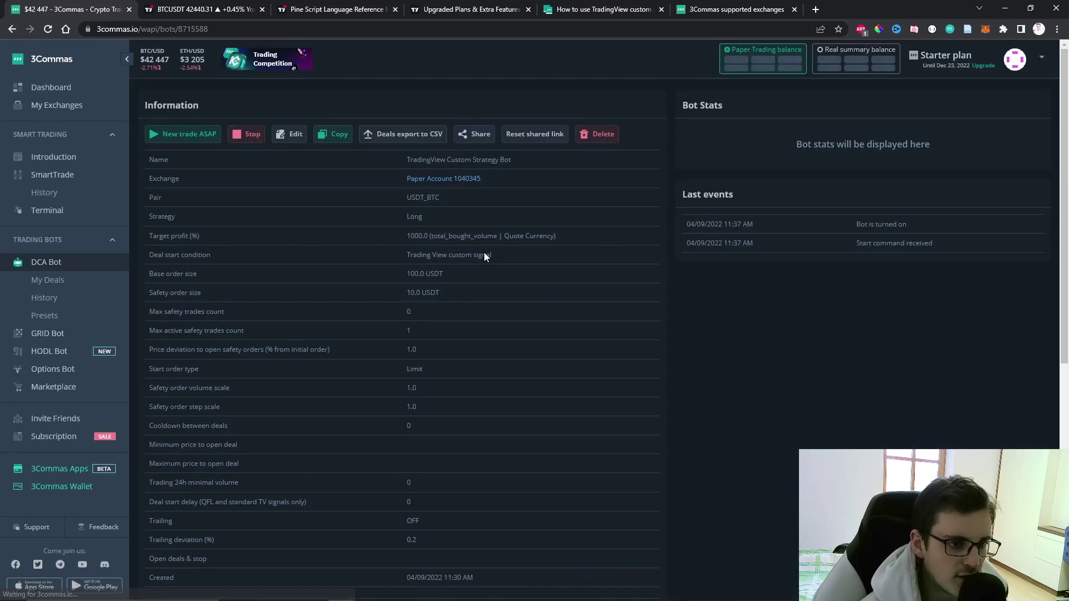
Back on the BTCUSDT chart, make the chart pane taller and pan to the latest candles
click(231, 12)
drag(664, 200, 708, 200)
drag(777, 313, 771, 426)
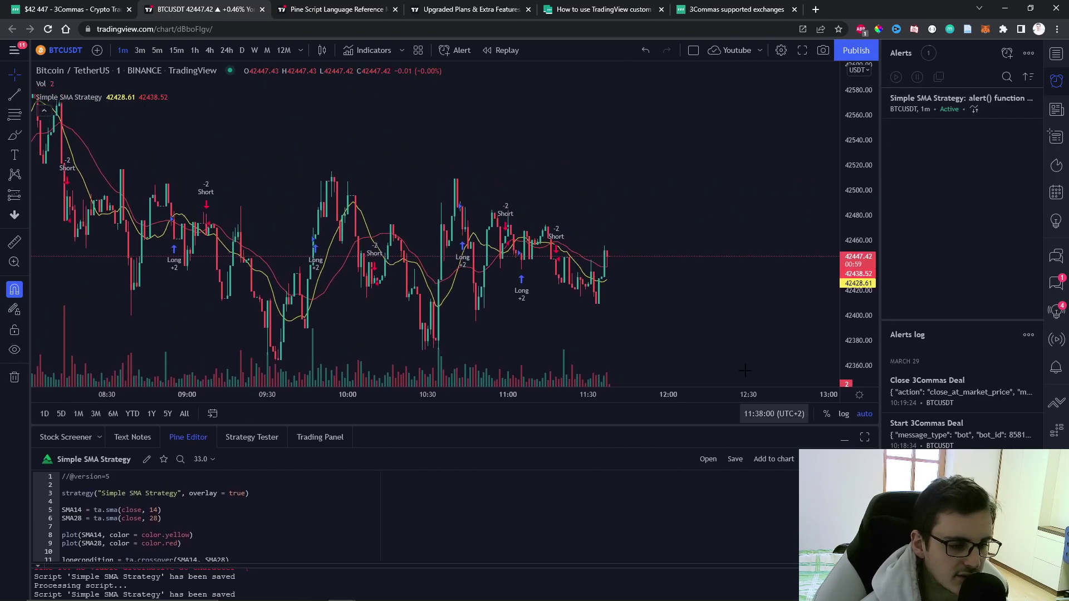
drag(701, 332, 721, 332)
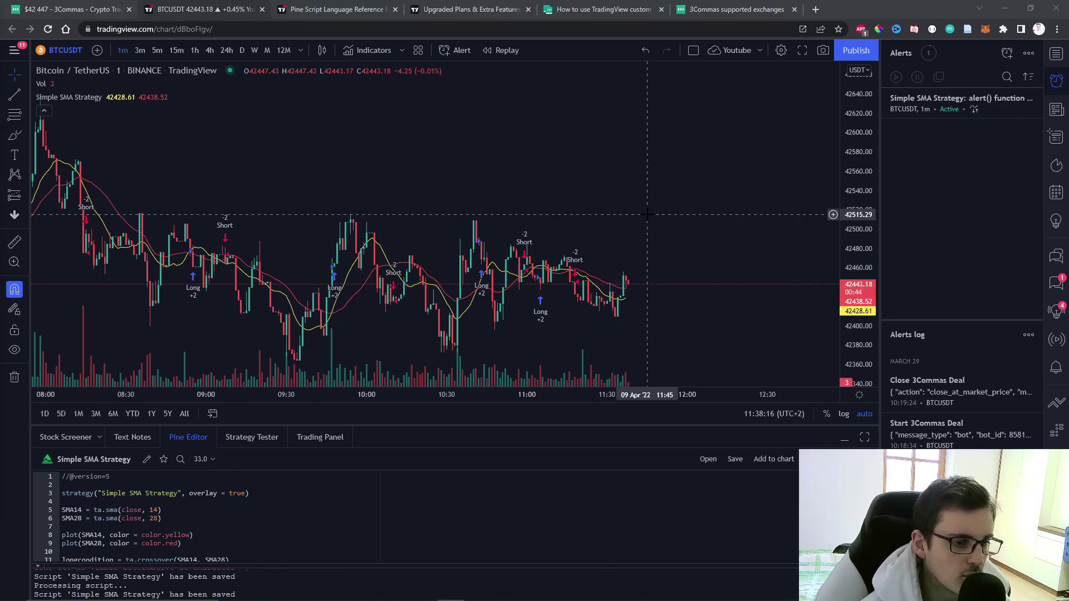
Open the TradingView home page in another tab via a web search
click(300, 10)
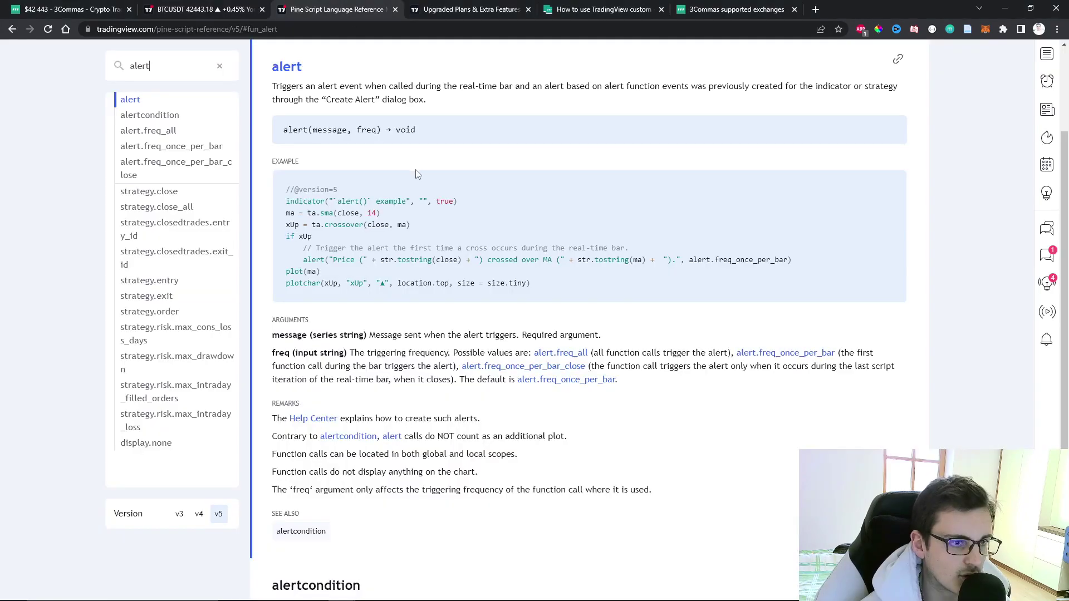
click(297, 25)
text(tradingvi)
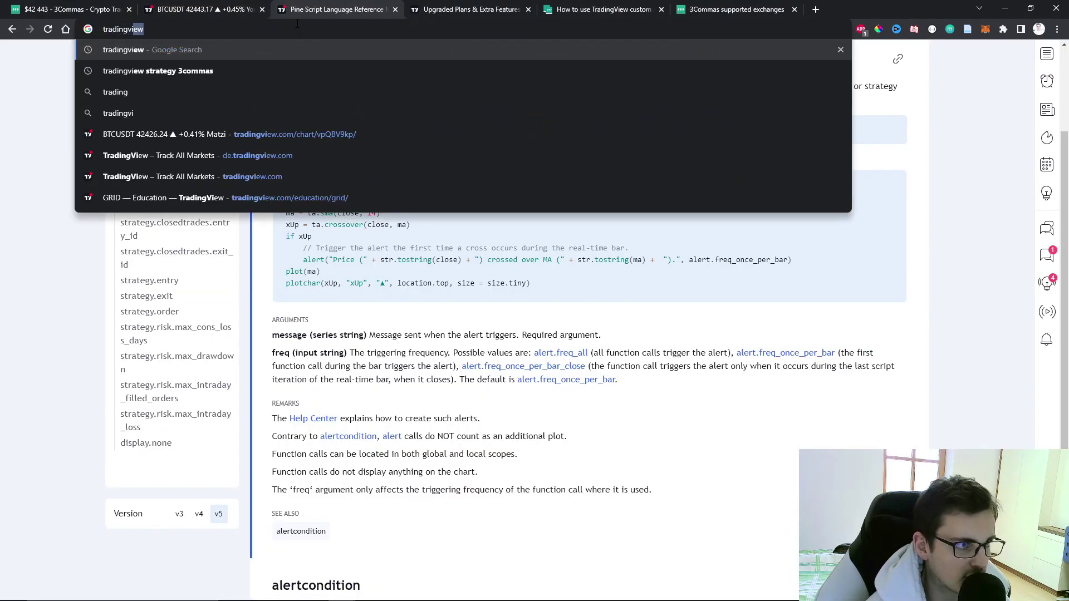
key(Return)
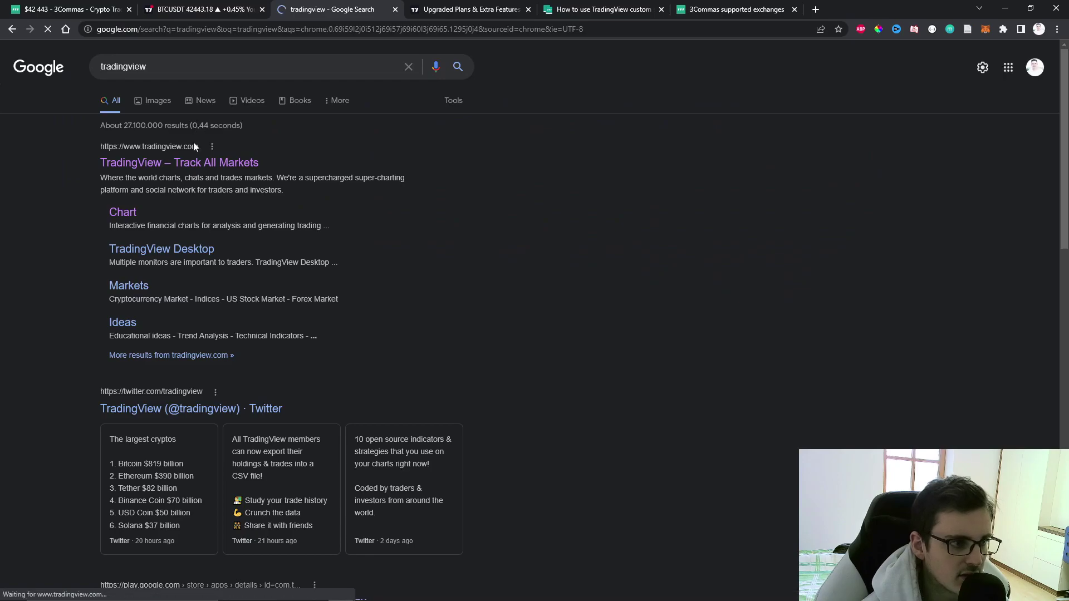
click(232, 161)
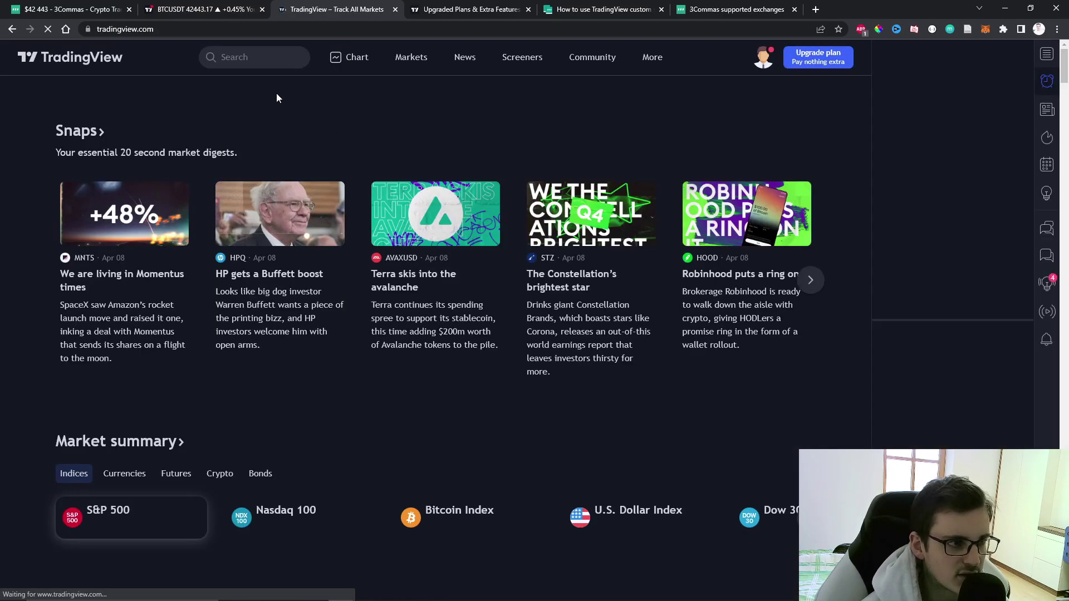
Enlarge the Pine Editor on the BTCUSDT chart to show script lines 1–19
click(206, 9)
drag(315, 423, 313, 327)
click(218, 478)
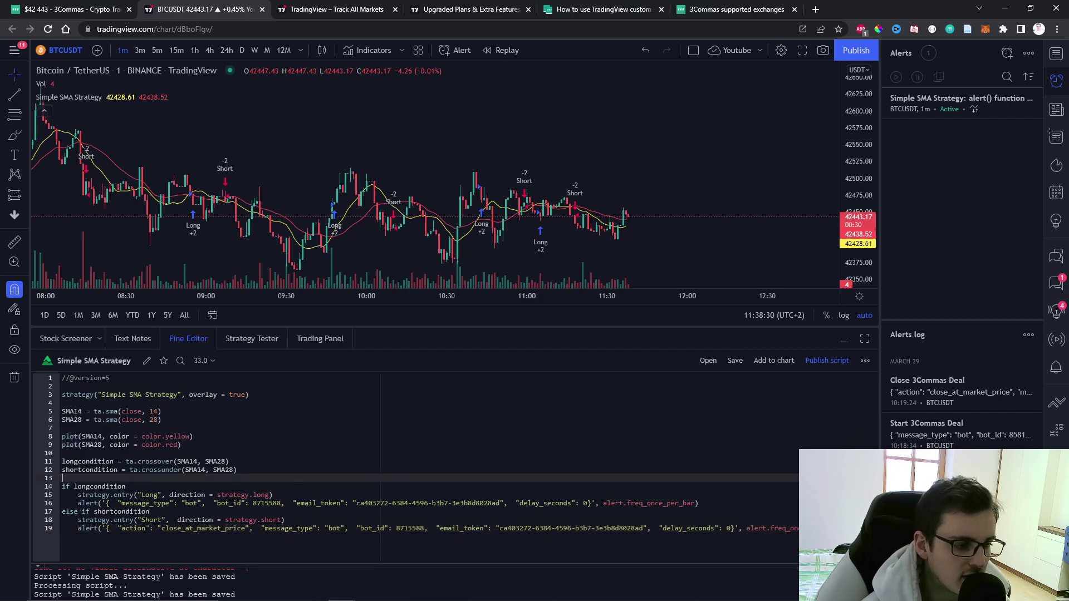
Search TradingView for Bitcoin and browse its Scripts page filtered to Strategies
click(337, 9)
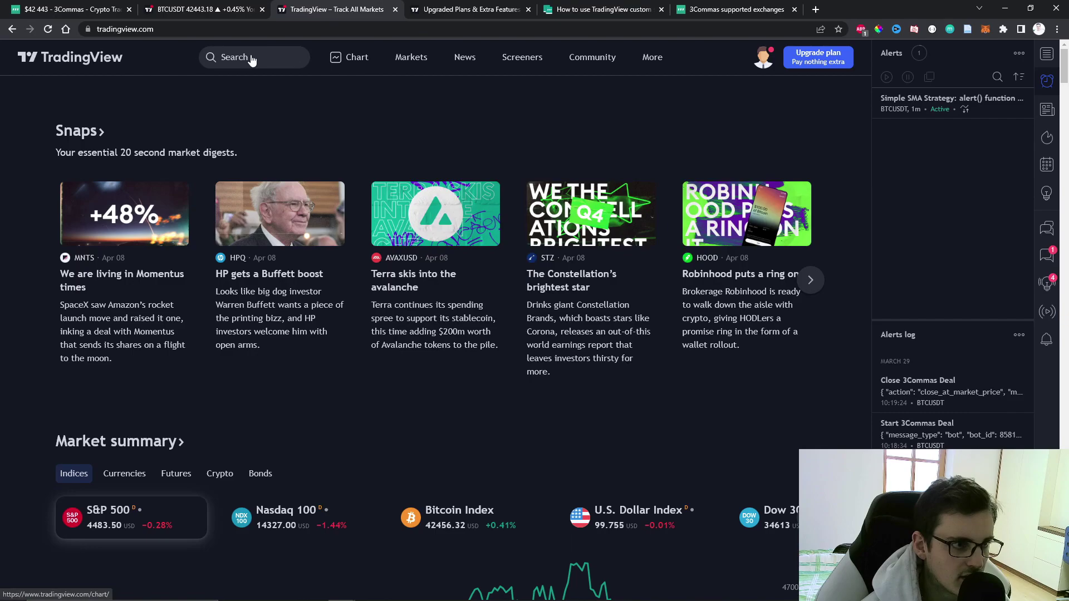
click(262, 59)
text(Bitcoin)
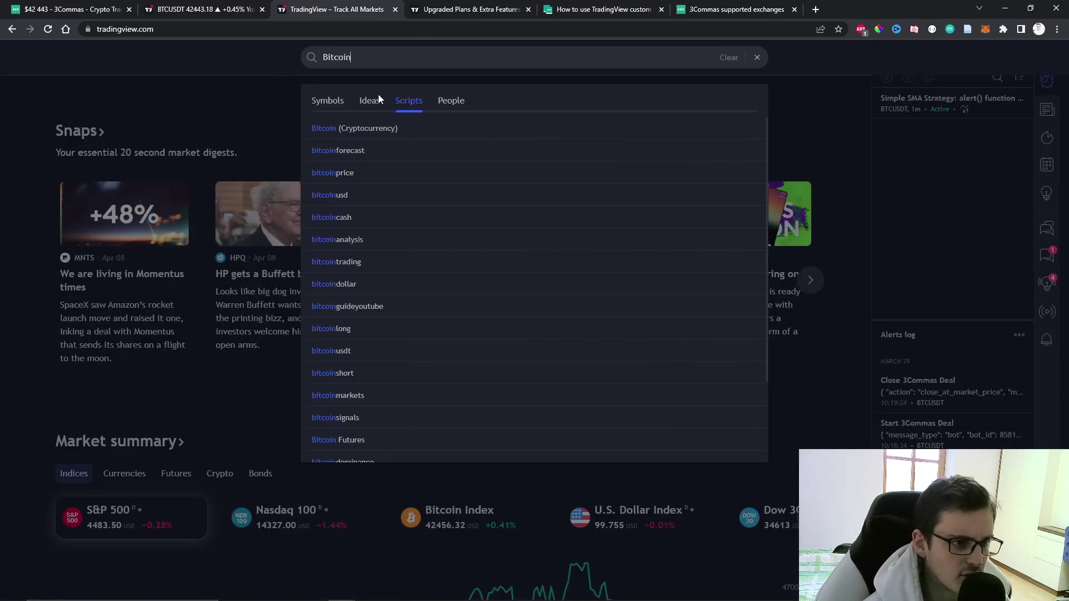
click(405, 128)
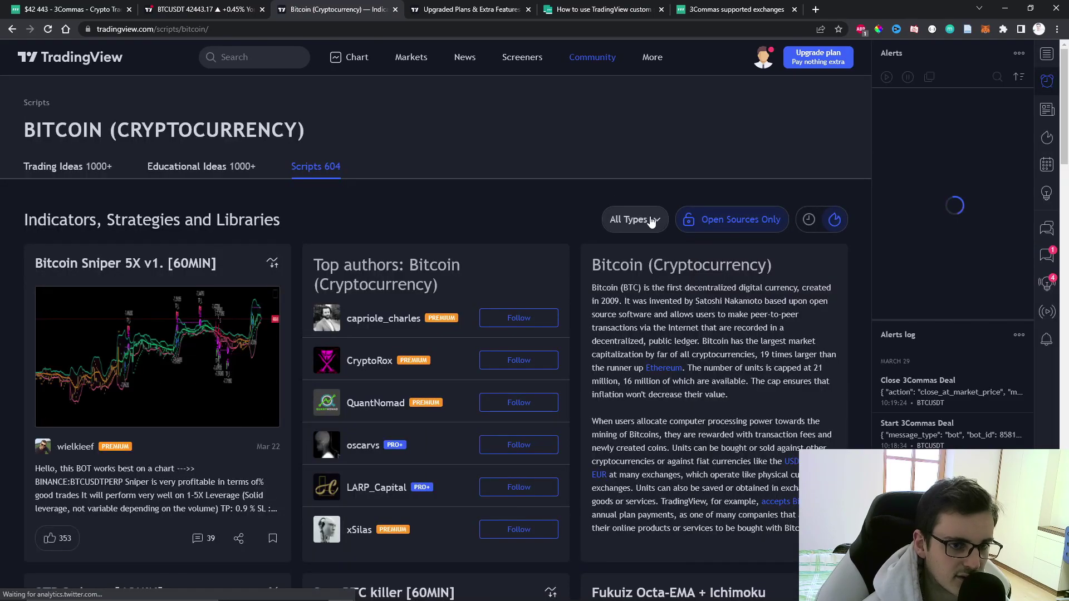
click(640, 220)
click(657, 285)
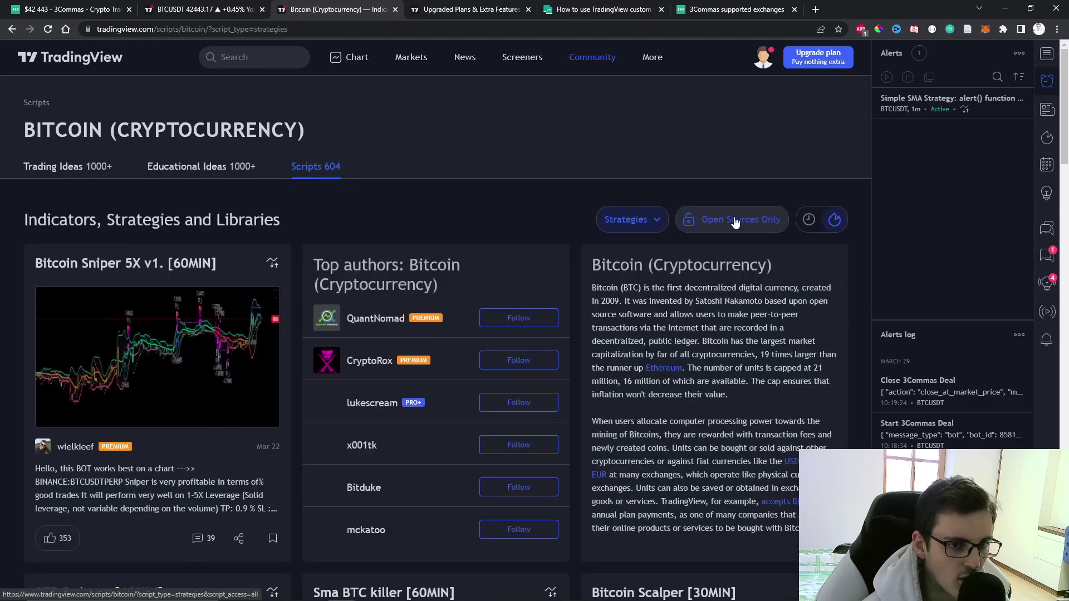
scroll(358, 216, down, 3)
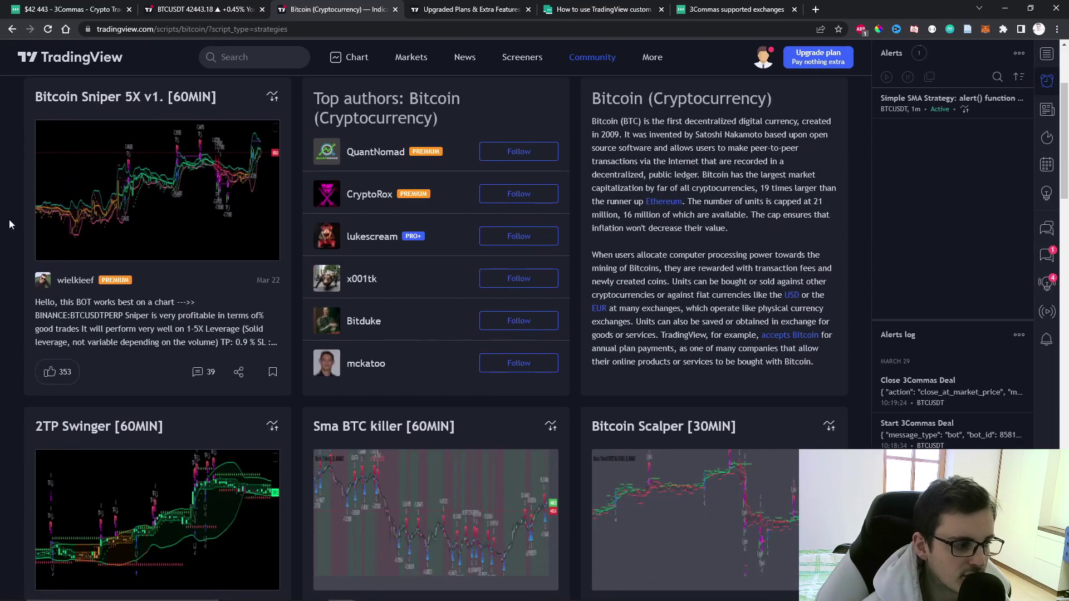
scroll(295, 356, down, 8)
scroll(295, 352, down, 20)
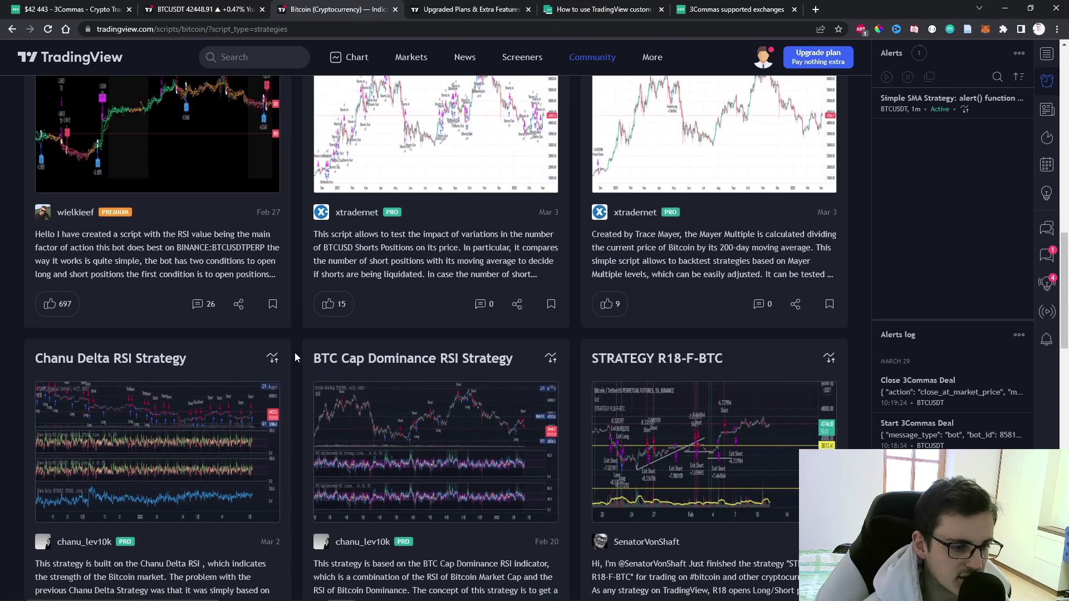
scroll(294, 352, down, 4)
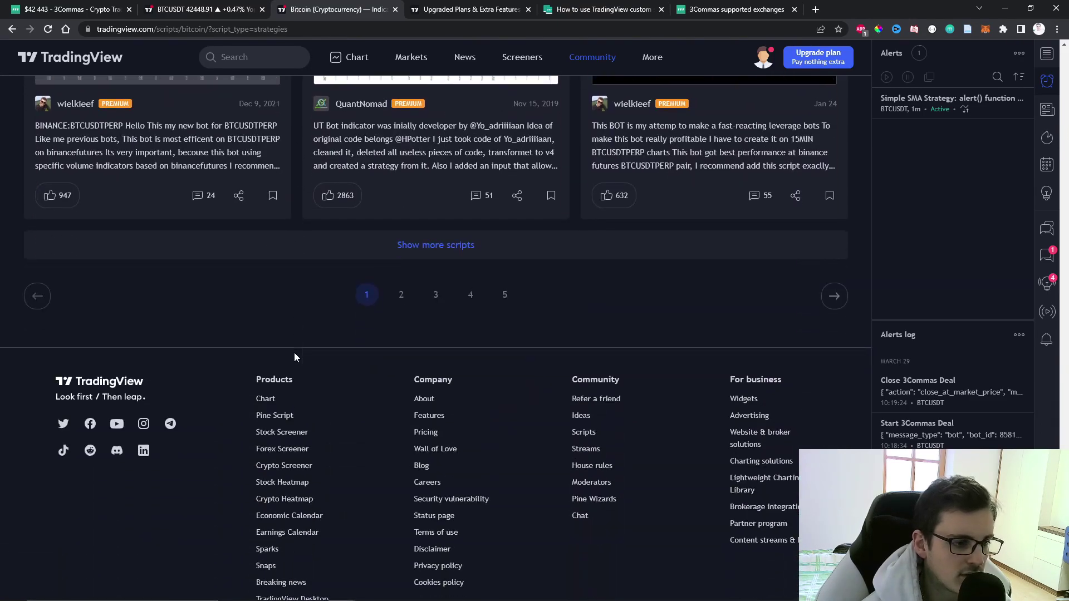
scroll(293, 352, up, 4)
key(ctrl+shift+Tab)
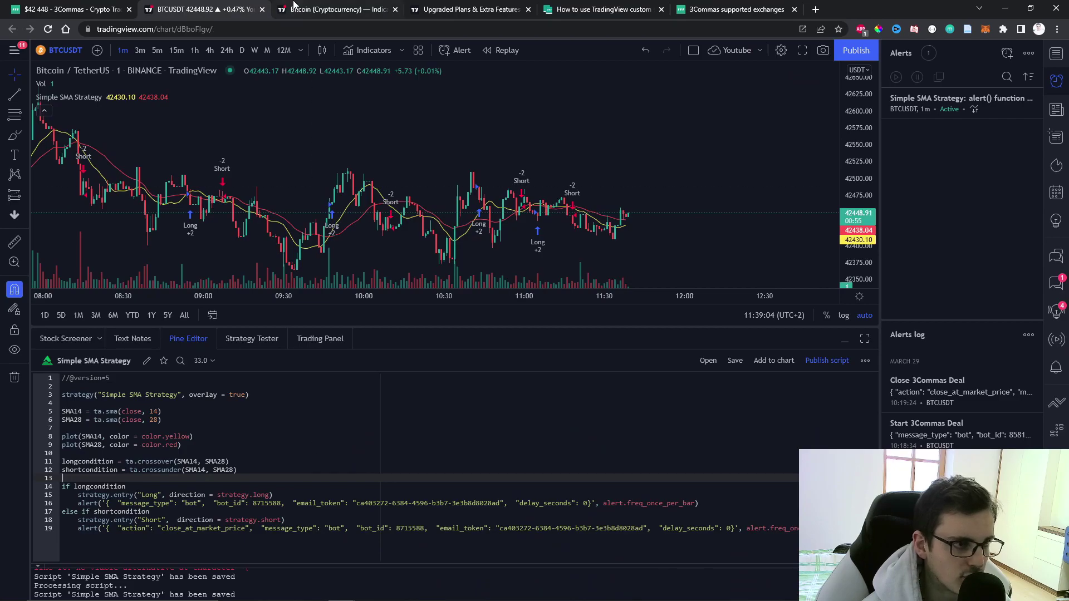
key(ctrl+Tab)
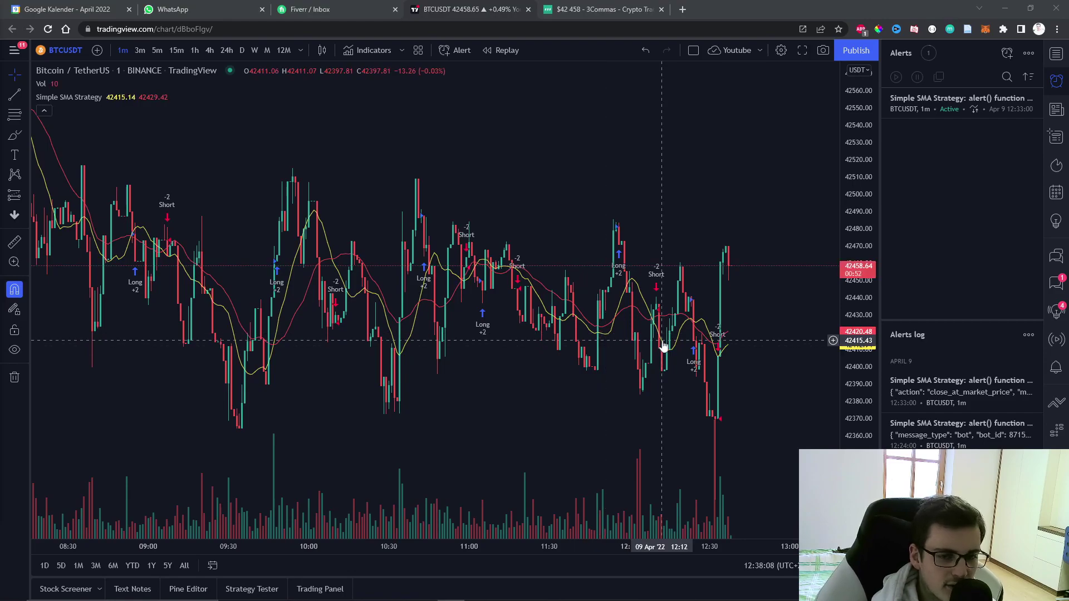
Switch back to the 3Commas TradingView Custom Strategy Bot page
click(583, 12)
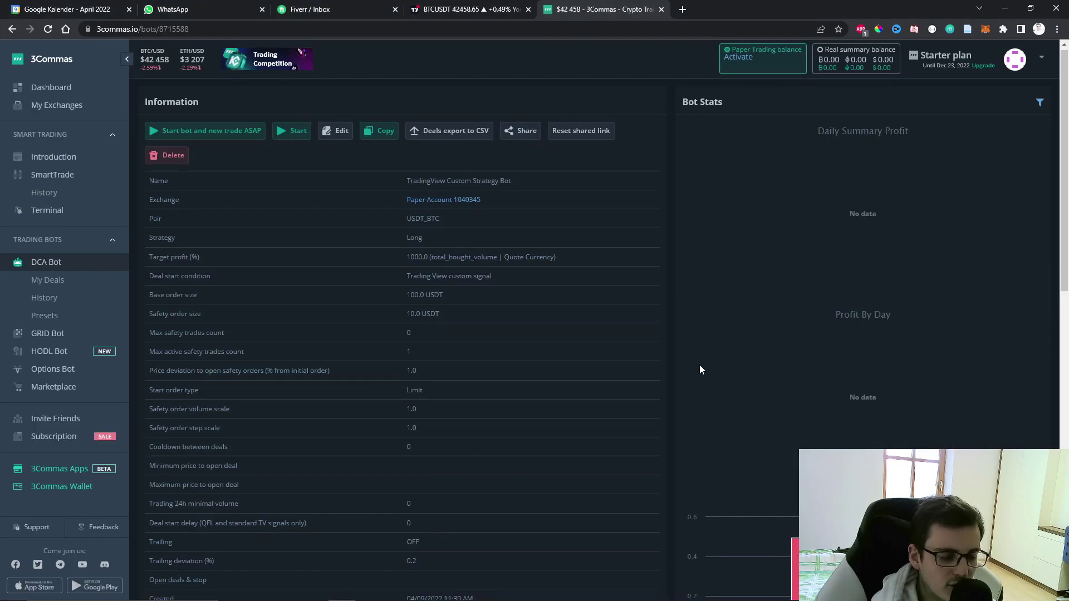
View DCA Bot deal history filtered to TradingView Custom Strategy Bot: two deals, -0.49 $
scroll(681, 373, down, 15)
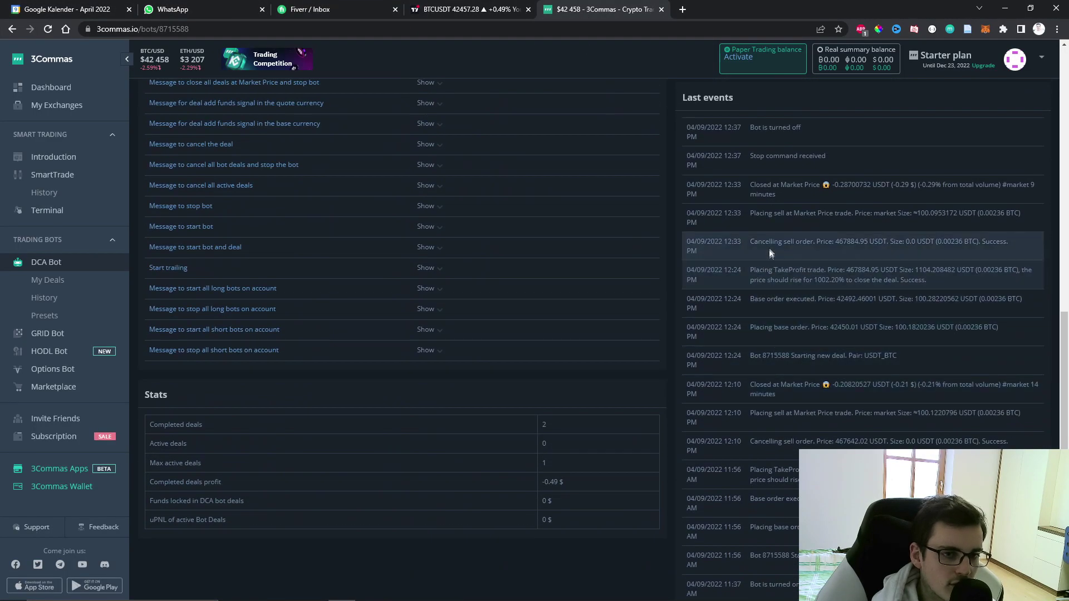
click(62, 304)
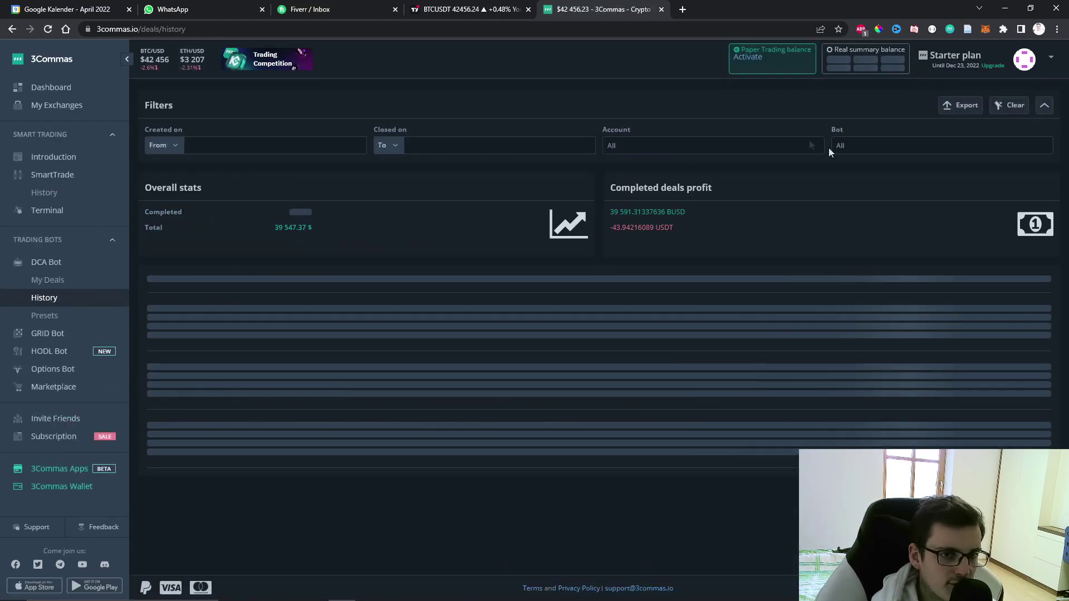
click(861, 145)
click(872, 208)
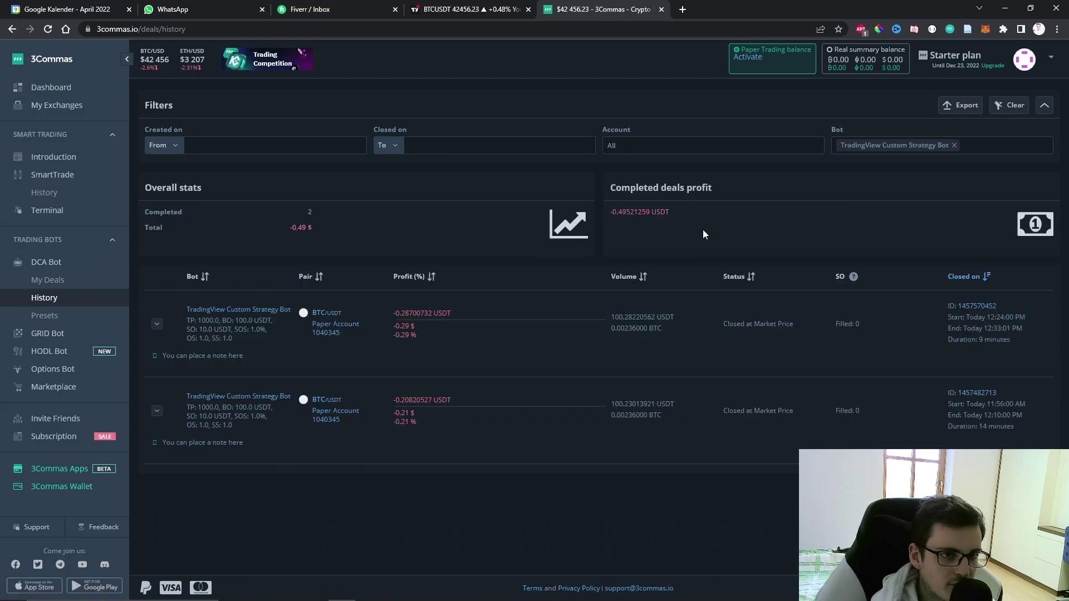